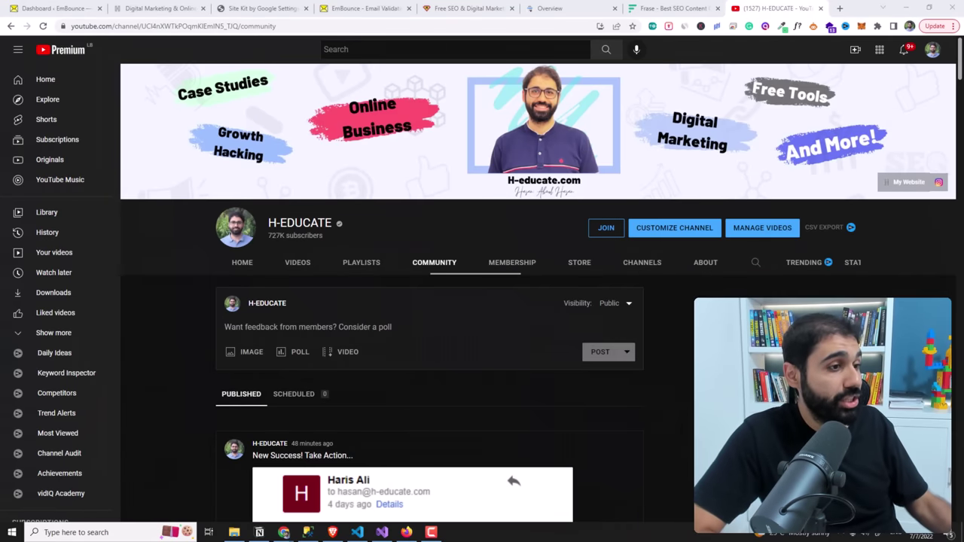
# Step: Scroll through the YouTube channel's community posts before moving on
pyautogui.scroll(-3, 538, 294)
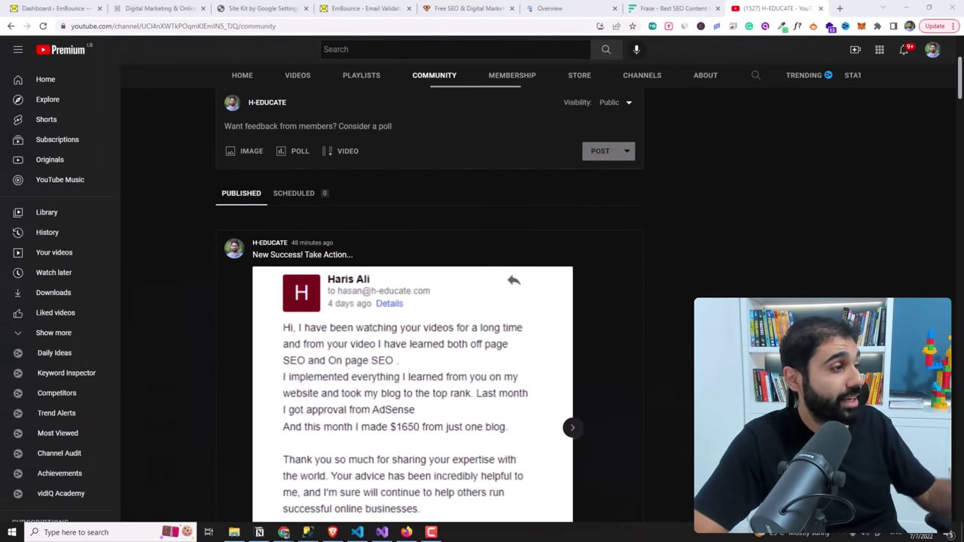
pyautogui.scroll(-1, 413, 339)
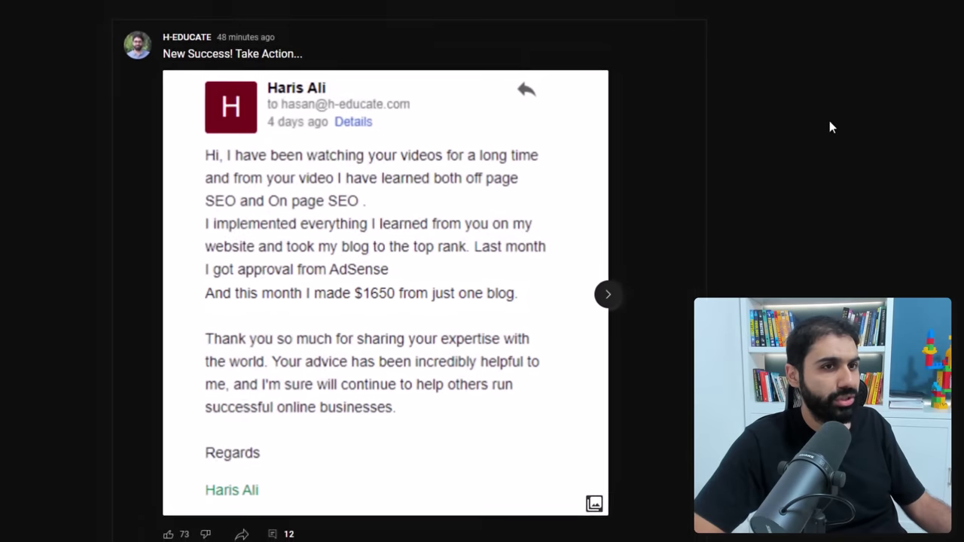
pyautogui.scroll(-10, 831, 125)
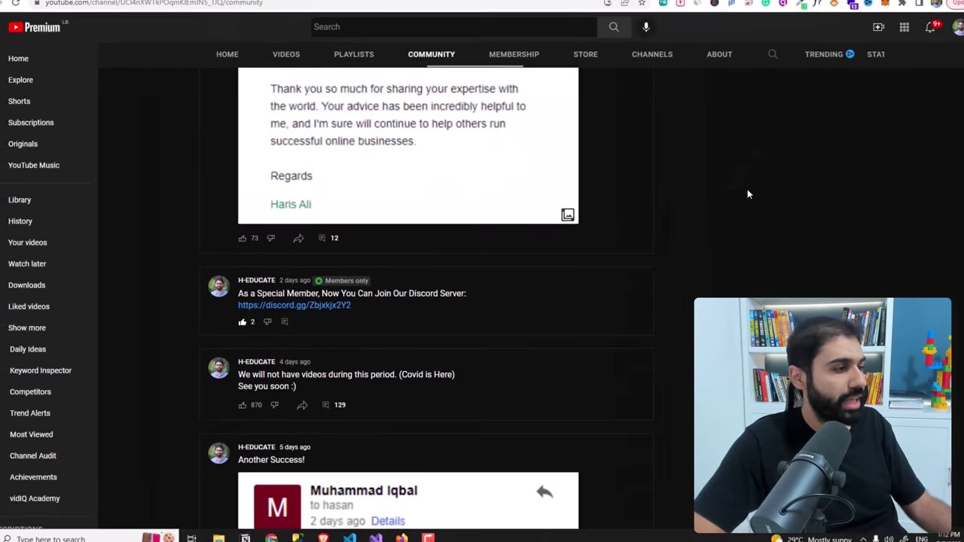
pyautogui.scroll(-6, 731, 201)
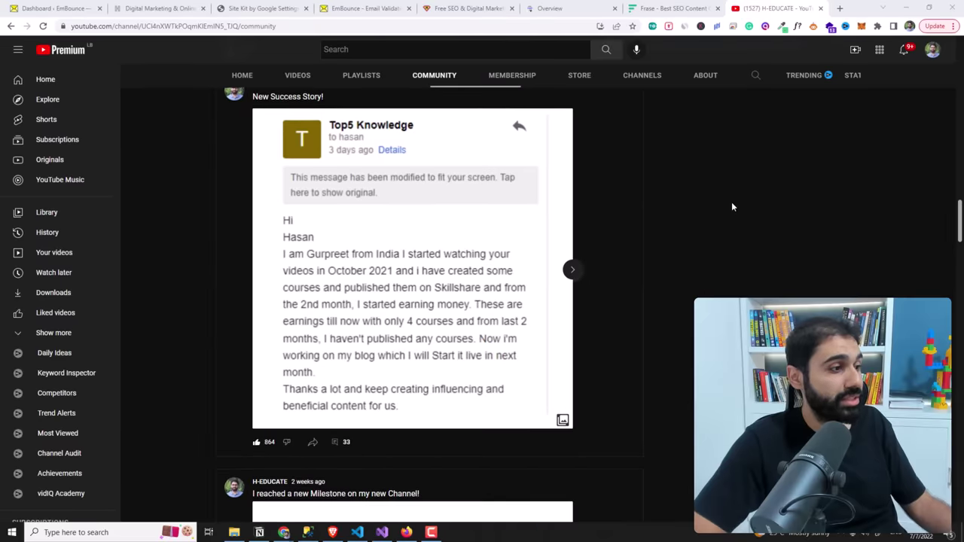
pyautogui.scroll(-6, 732, 201)
pyautogui.scroll(-20, 749, 216)
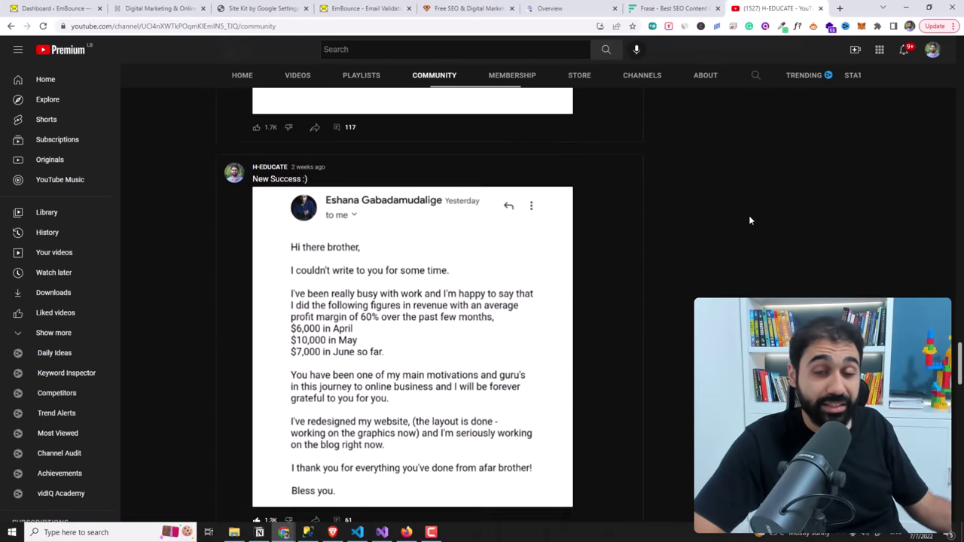
pyautogui.scroll(8, 749, 216)
pyautogui.scroll(20, 749, 216)
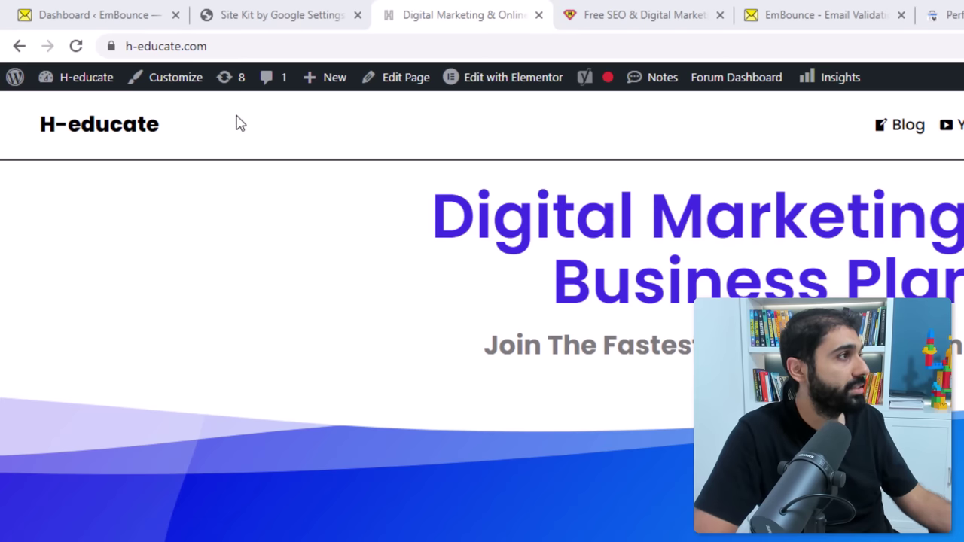
# Step: Check the H-supertools and EmBounce site addresses, ending on the embounce.com homepage
pyautogui.click(612, 15)
pyautogui.click(345, 47)
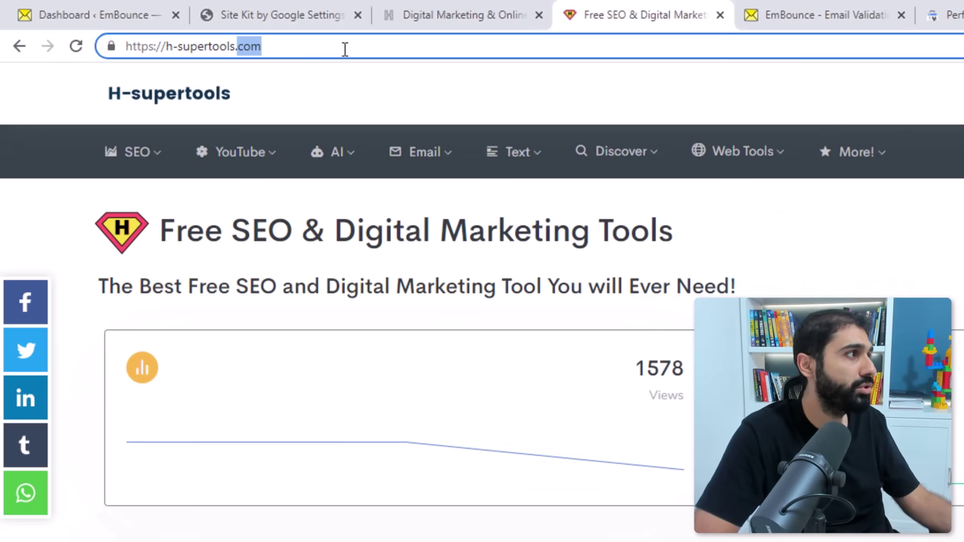
pyautogui.click(775, 22)
pyautogui.click(344, 48)
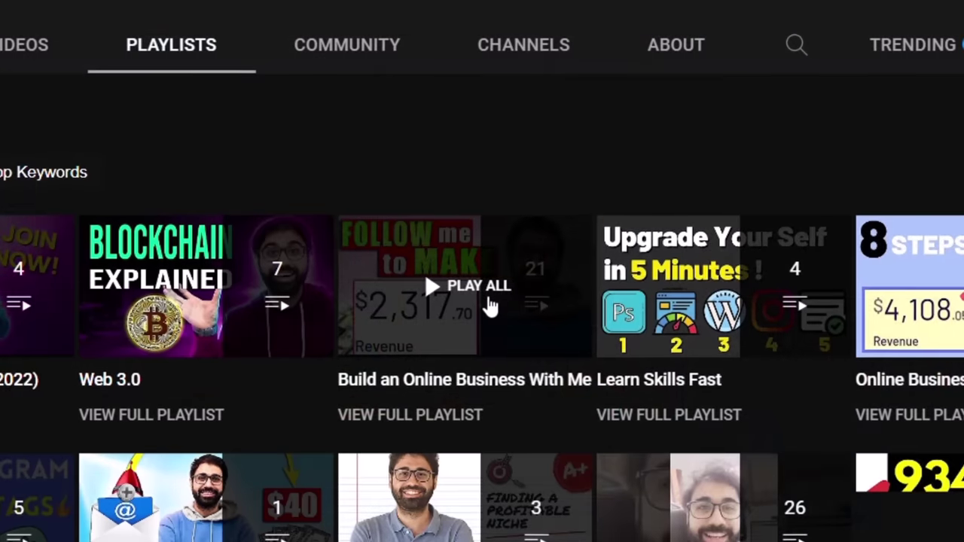
pyautogui.click(491, 306)
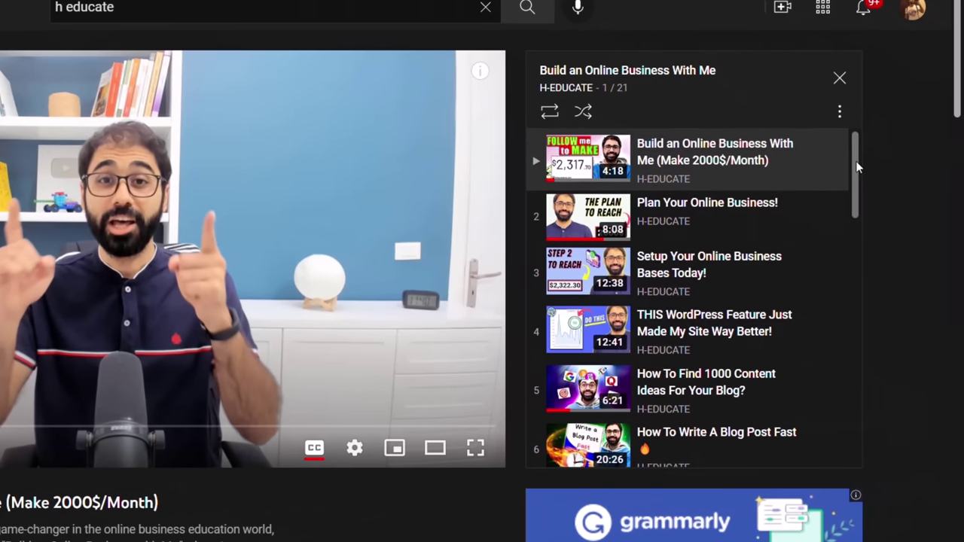
pyautogui.moveTo(856, 168); pyautogui.dragTo(863, 402)
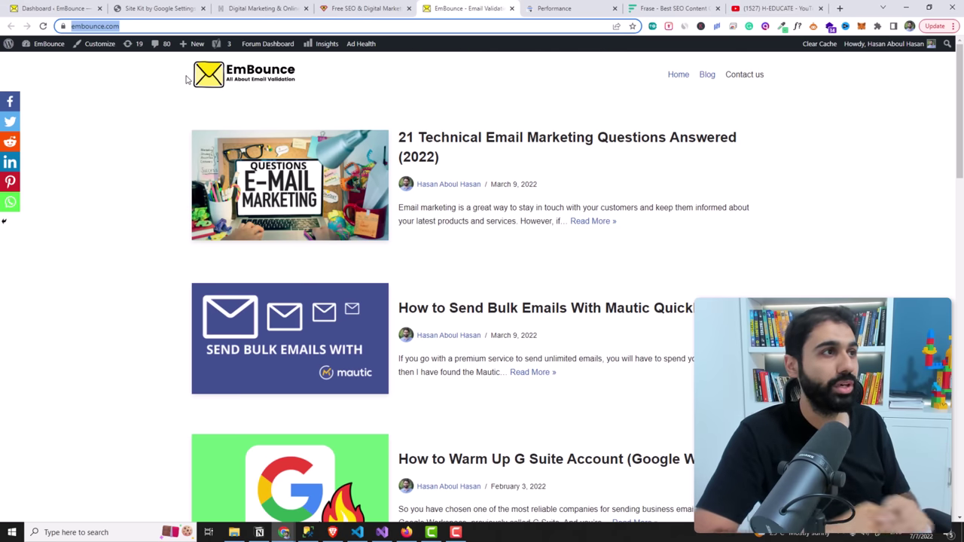
# Step: Open a new tab beside EmBounce and load the Google homepage
pyautogui.rightClick(451, 11)
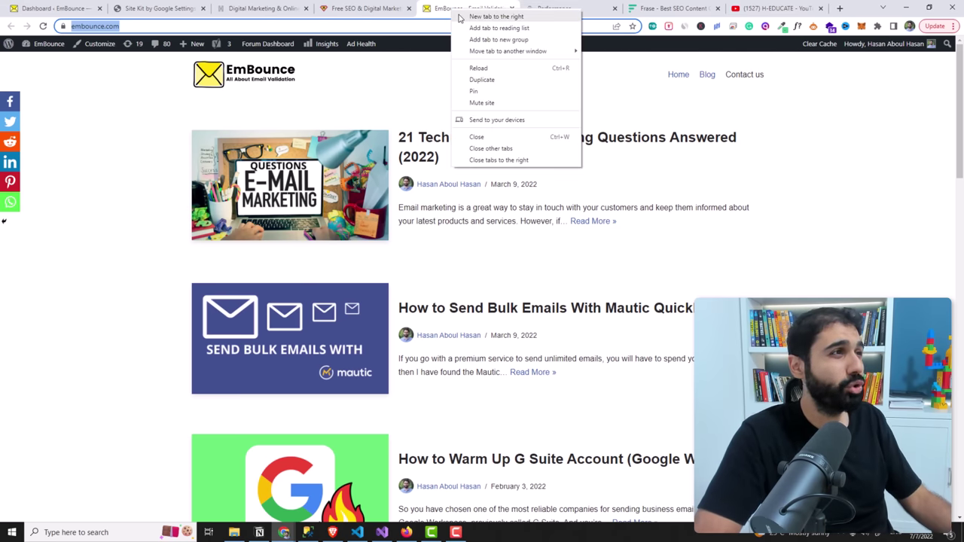
pyautogui.click(463, 18)
pyautogui.write('google.')
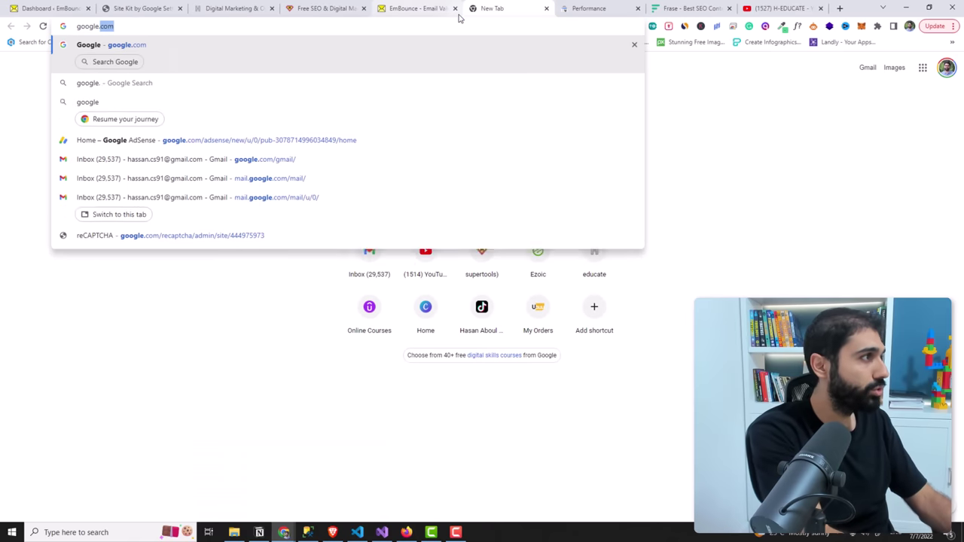
pyautogui.press('Return')
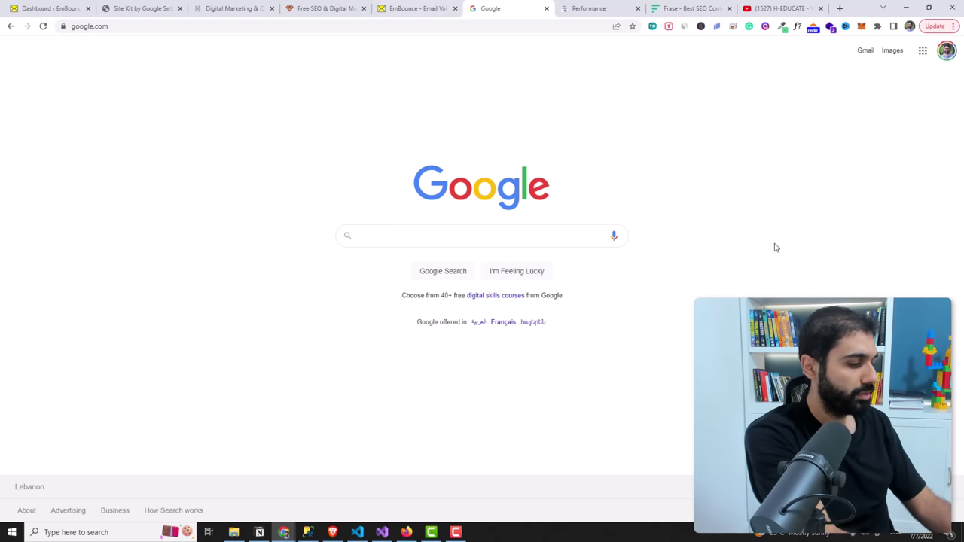
# Step: Search 'free instagram hashtag generator' and scroll down to the H-supertools result
pyautogui.write('f')
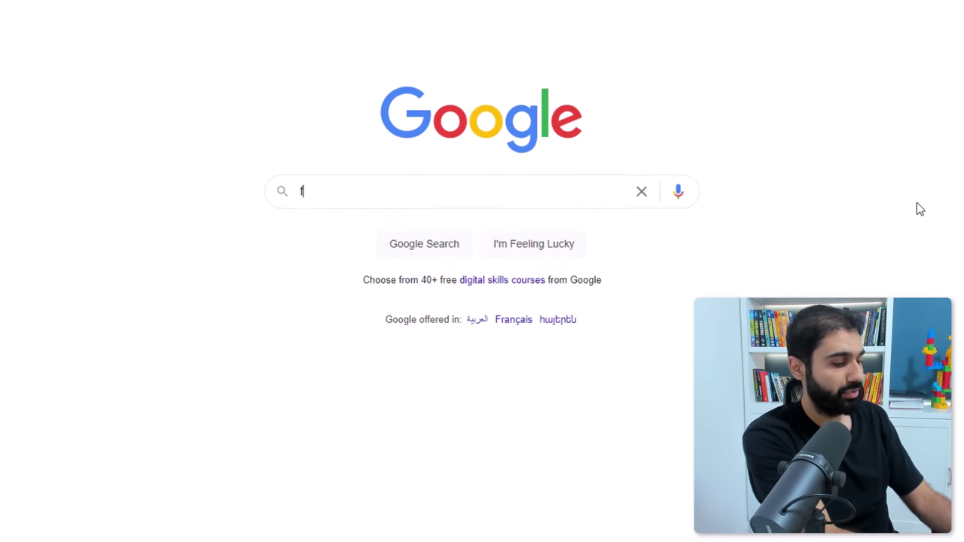
pyautogui.write('ree instagram ')
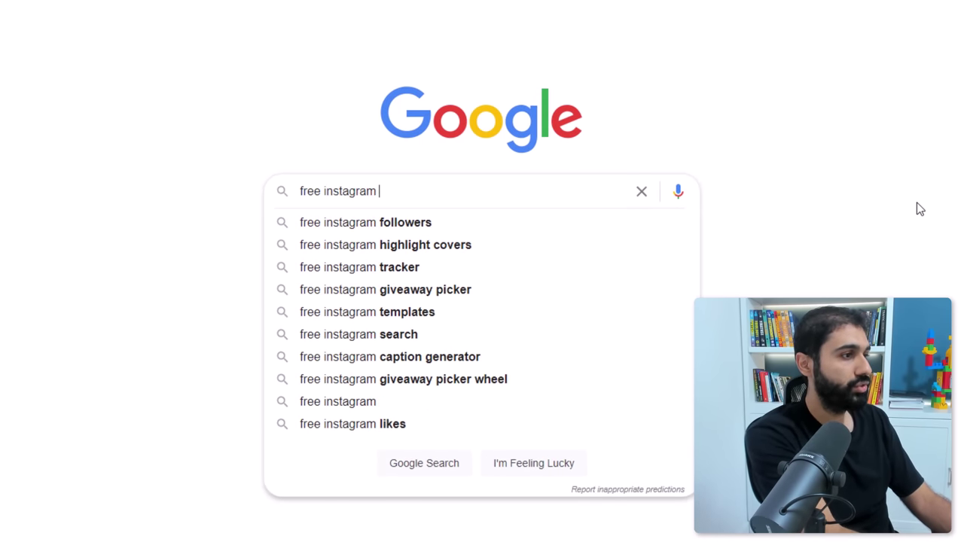
pyautogui.write('has')
pyautogui.press('Down')
pyautogui.press('Return')
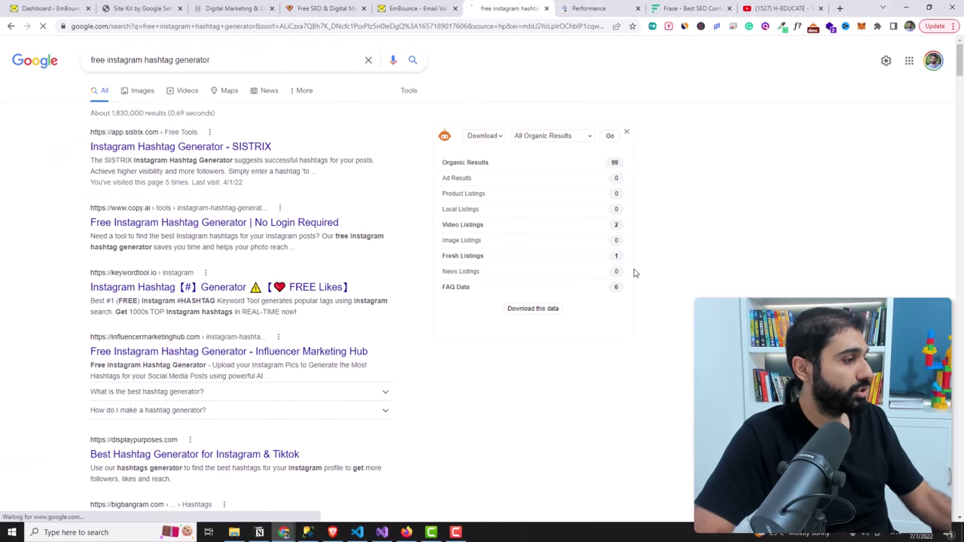
pyautogui.scroll(-5, 312, 209)
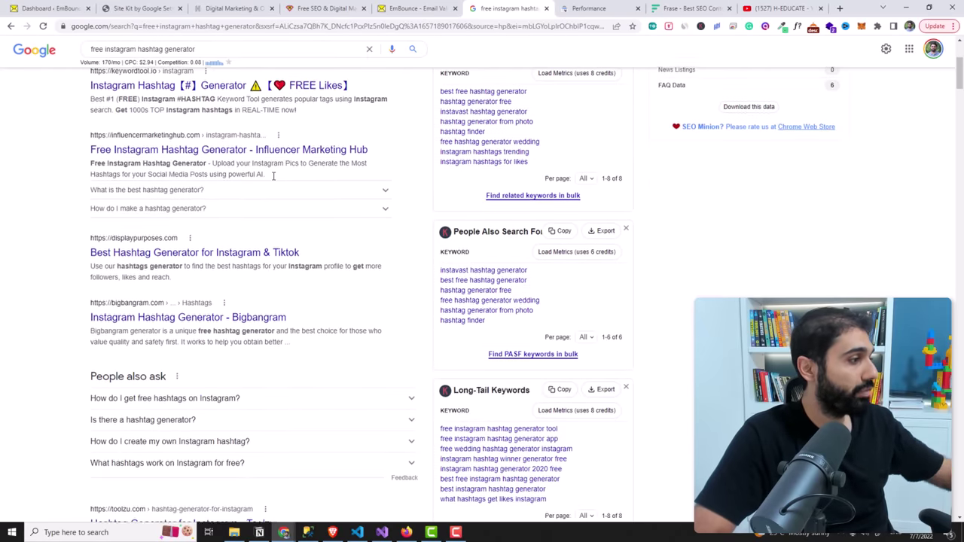
pyautogui.scroll(-5, 274, 177)
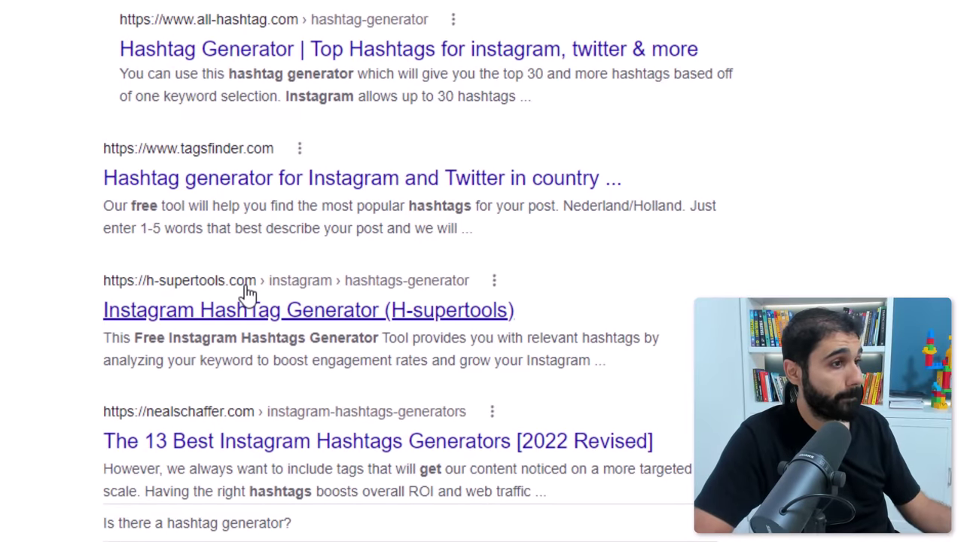
# Step: Open the H-supertools hashtag generator result in a new tab and stay on the results
pyautogui.rightClick(309, 318)
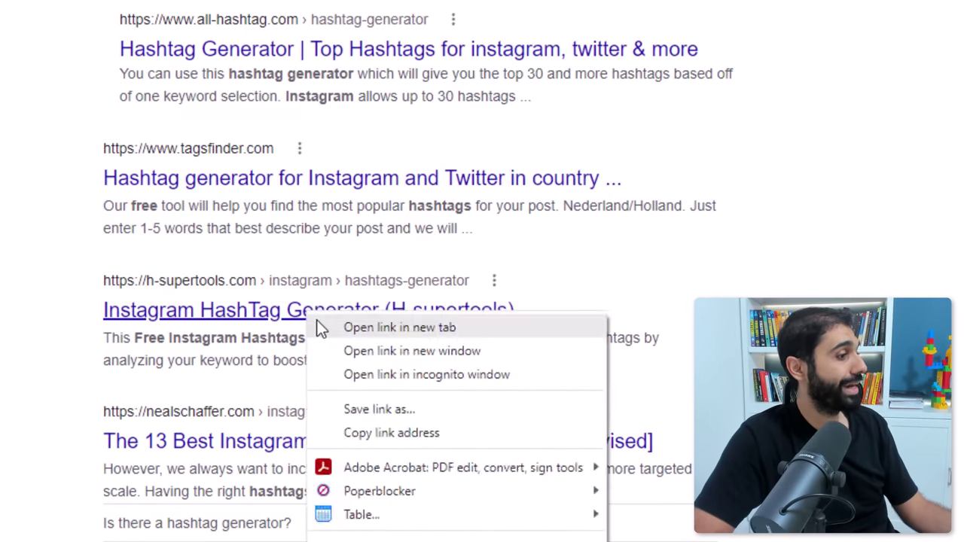
pyautogui.click(377, 330)
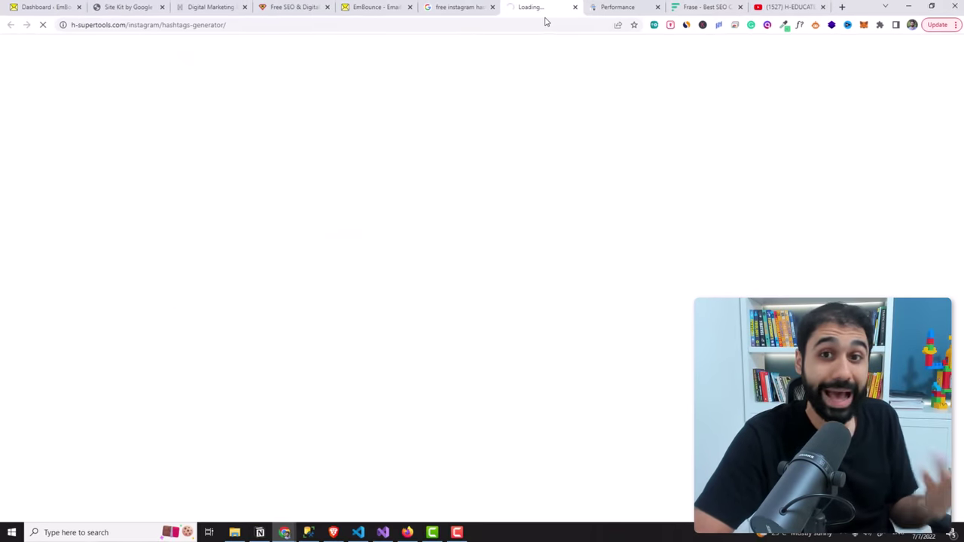
pyautogui.click(481, 3)
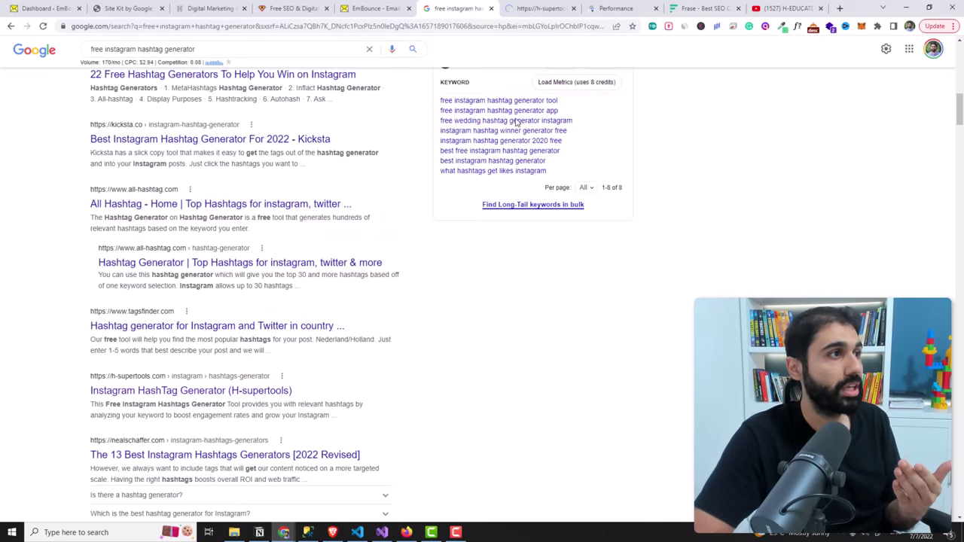
# Step: Review the search query, then bring up the h-supertools.com Search Console performance report
pyautogui.scroll(10, 652, 198)
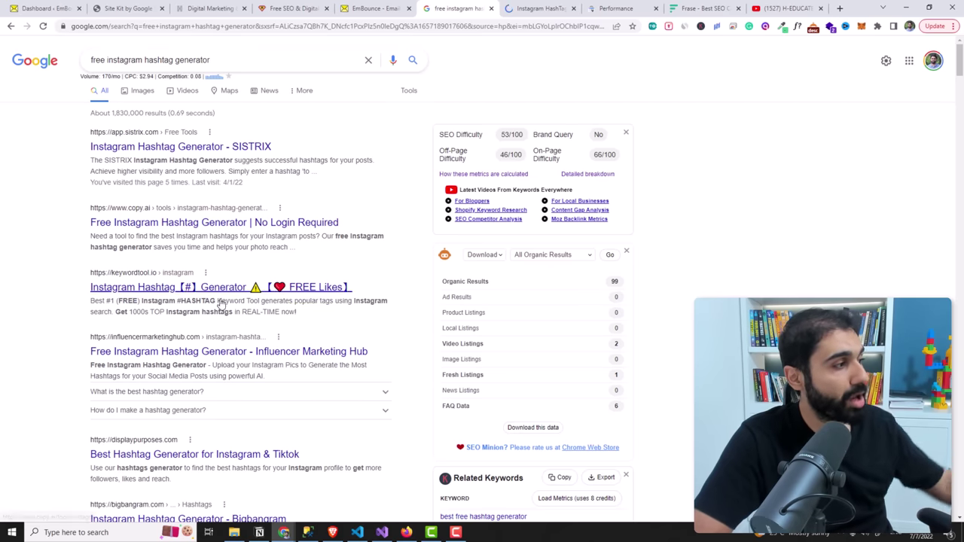
pyautogui.press('/')
pyautogui.press('Escape')
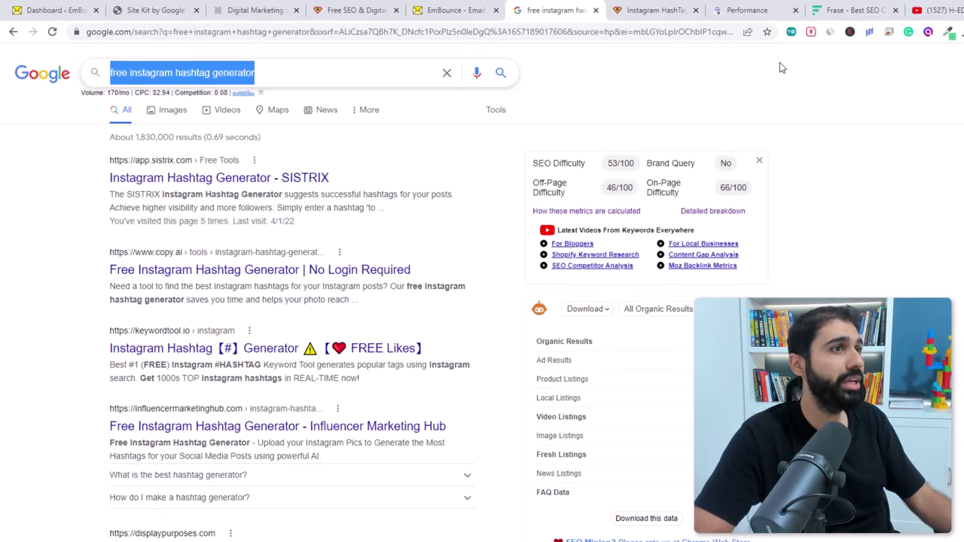
pyautogui.click(616, 9)
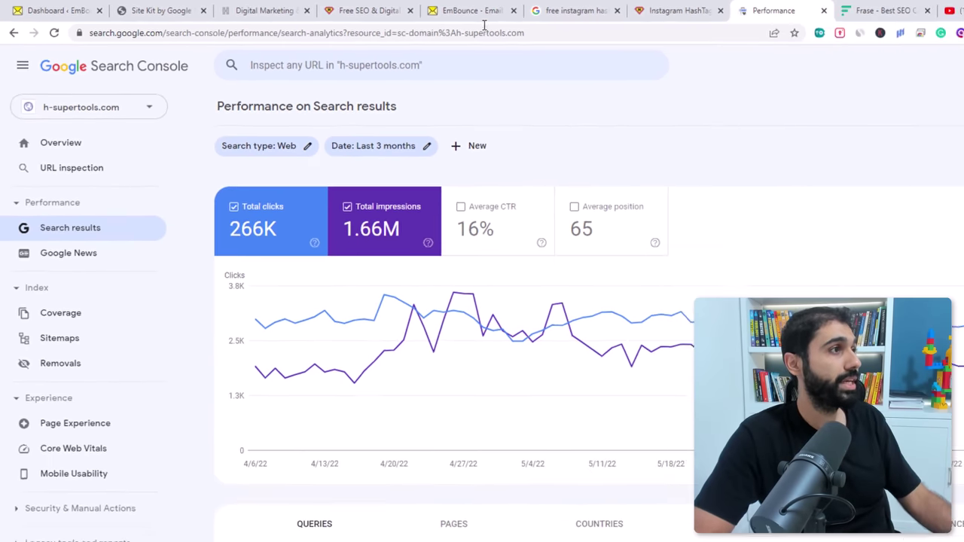
# Step: Glance at the EmBounce blog, then return to the Search Console performance report
pyautogui.click(580, 13)
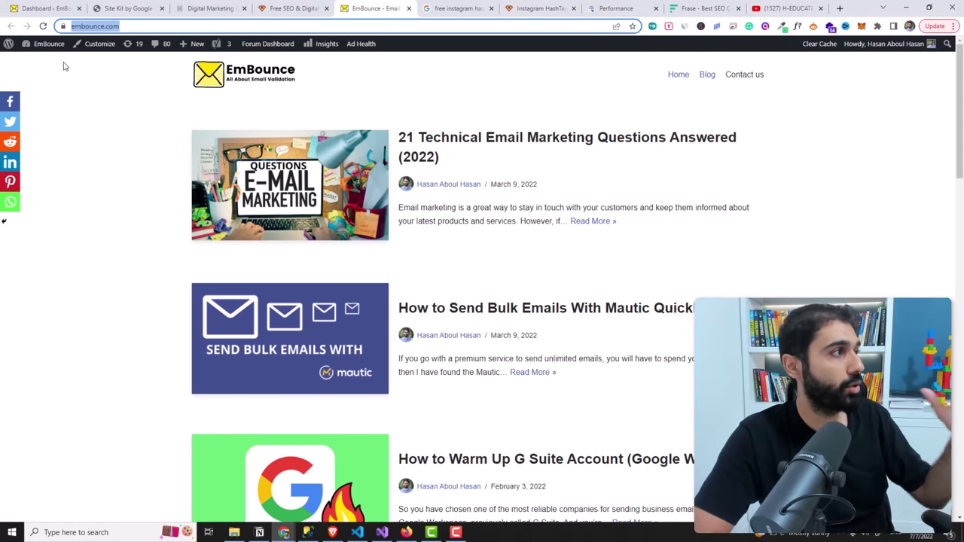
pyautogui.moveTo(51, 51)
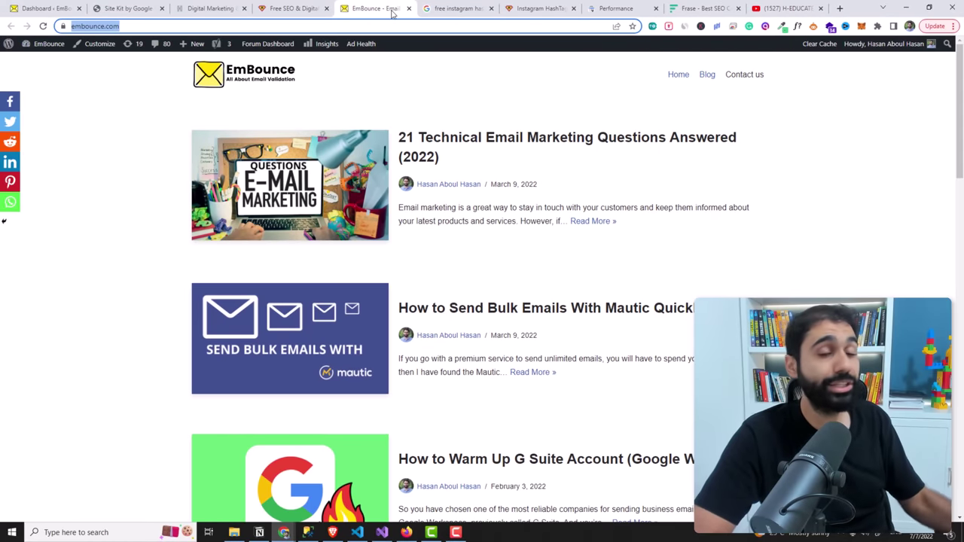
pyautogui.click(618, 8)
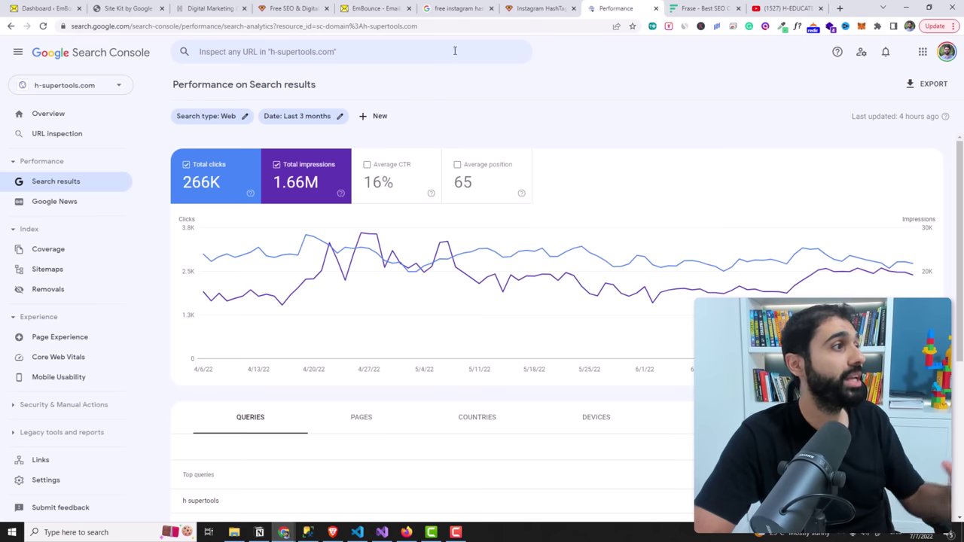
# Step: Search 'google search console' in a new tab and open the h-supertools.com Overview
pyautogui.rightClick(605, 8)
pyautogui.click(625, 18)
pyautogui.write('google sea')
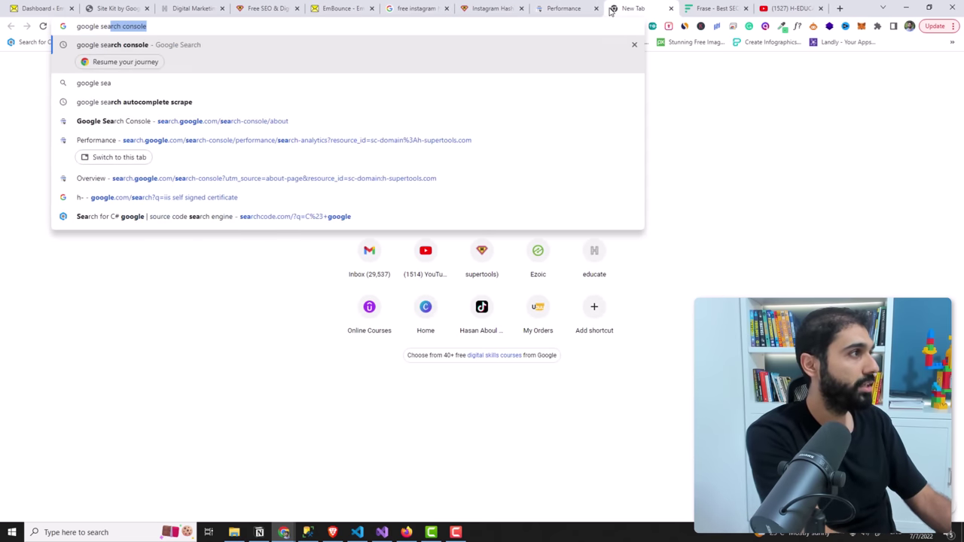
pyautogui.press('Return')
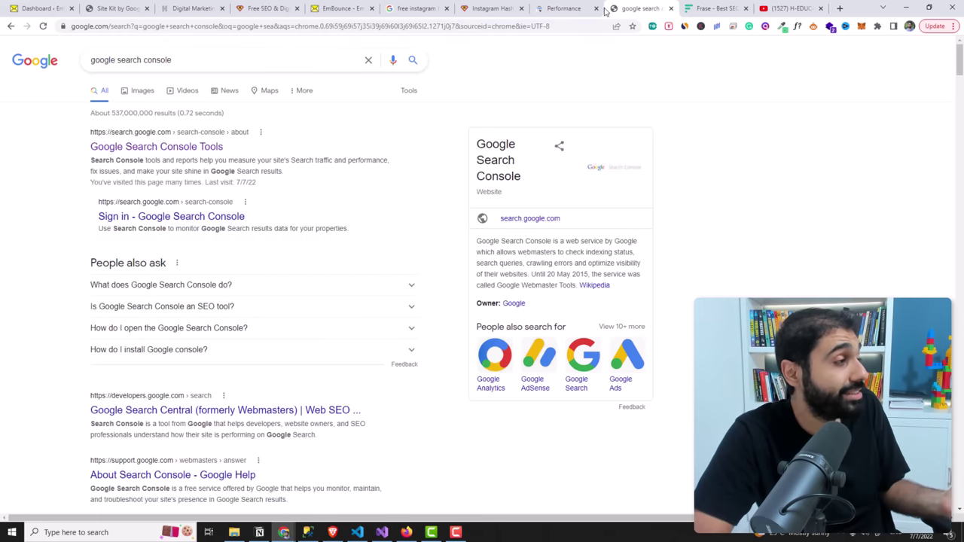
pyautogui.click(134, 147)
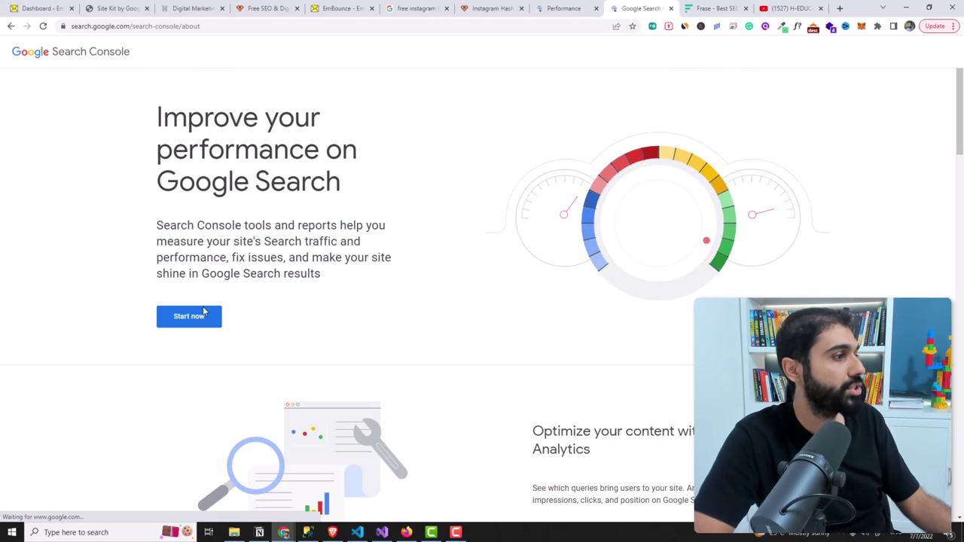
pyautogui.click(200, 317)
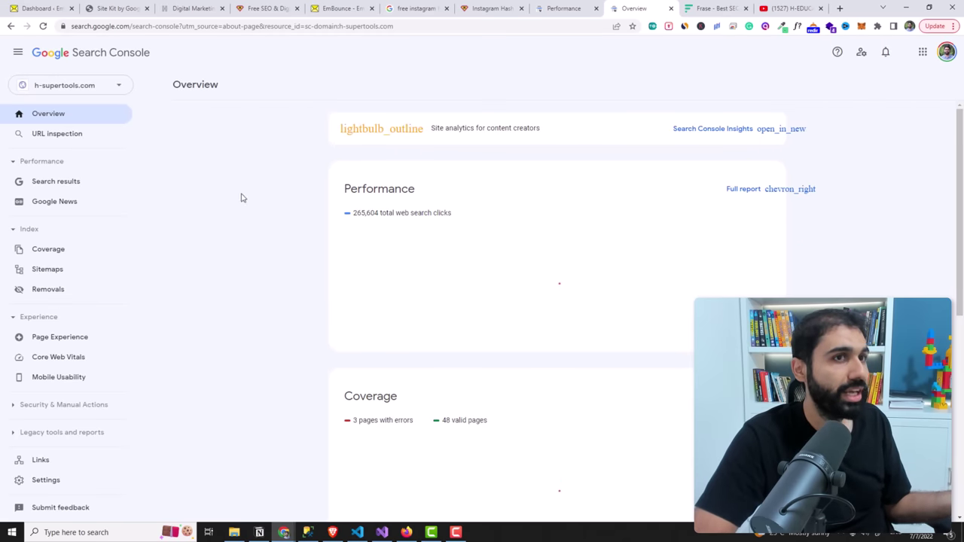
# Step: View h-supertools.com performance, open then cancel Add property, and go to Site Kit settings
pyautogui.click(565, 8)
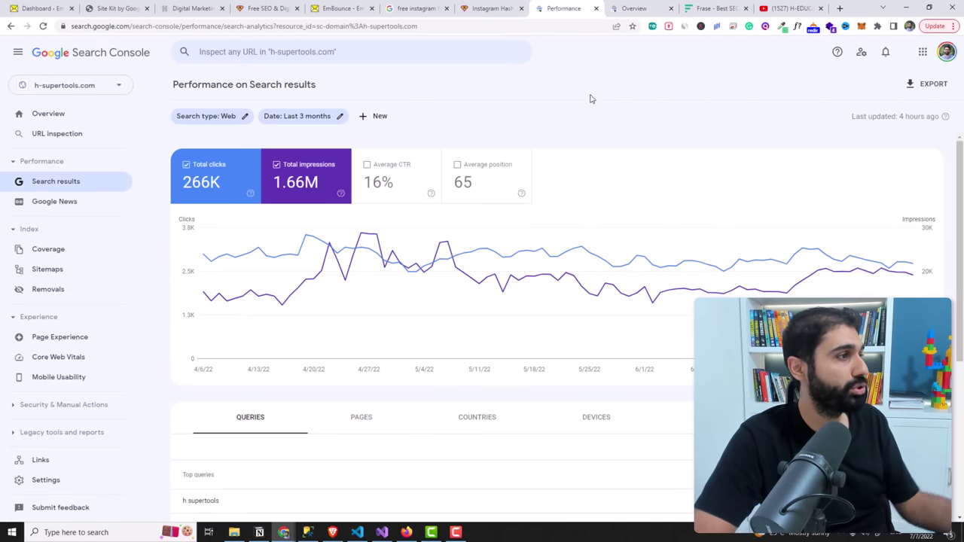
pyautogui.click(110, 85)
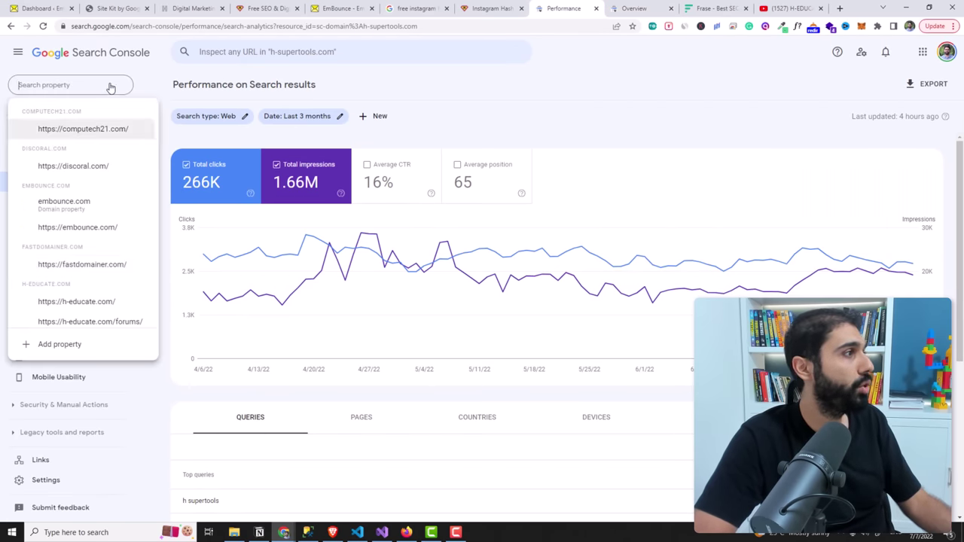
pyautogui.click(72, 346)
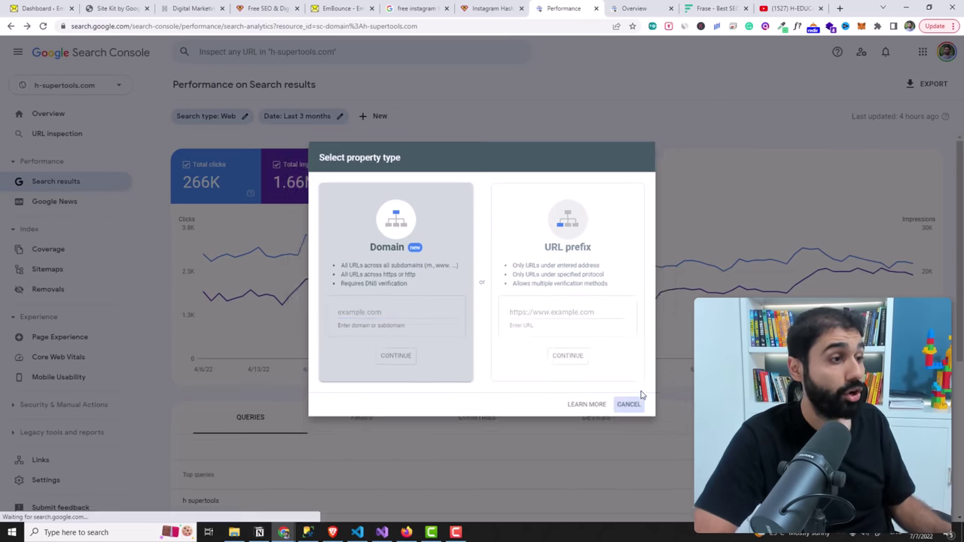
pyautogui.click(645, 417)
pyautogui.click(115, 8)
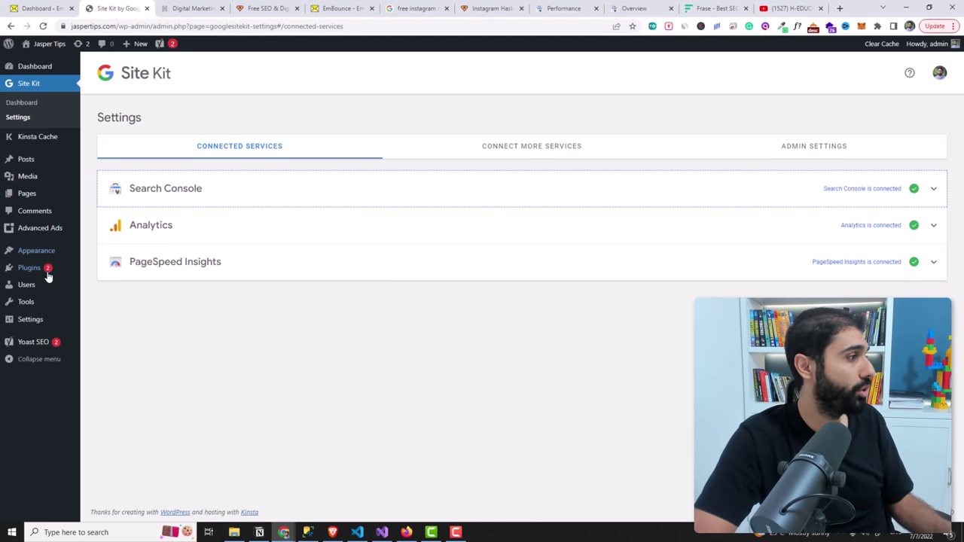
# Step: Search WordPress Add Plugins for 'google' to find Site Kit, then return to Search Console
pyautogui.moveTo(45, 269)
pyautogui.click(104, 284)
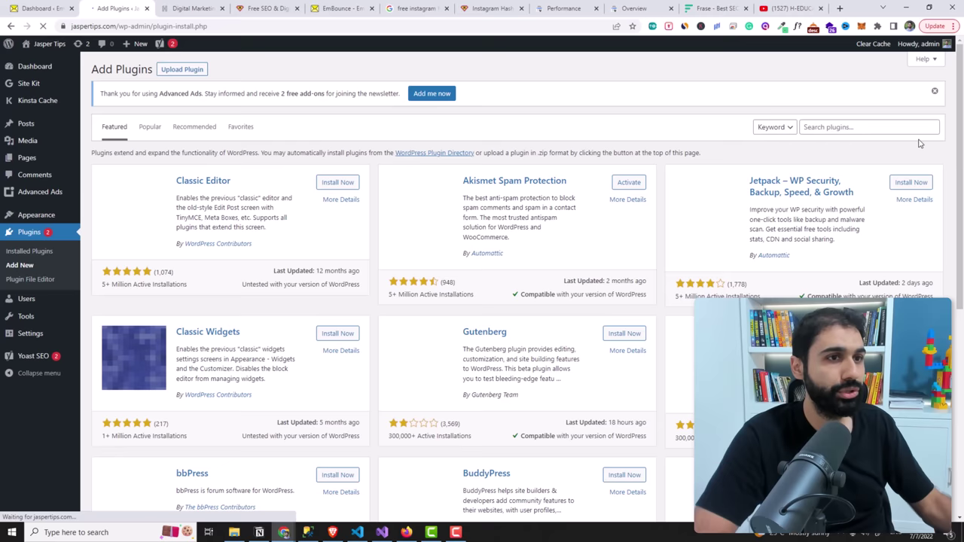
pyautogui.click(891, 128)
pyautogui.write('g')
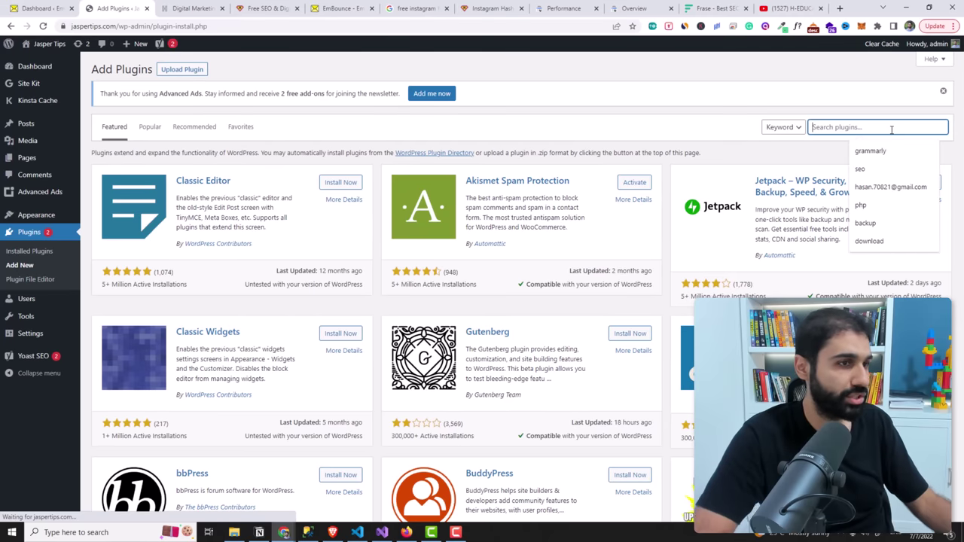
pyautogui.write('oogle')
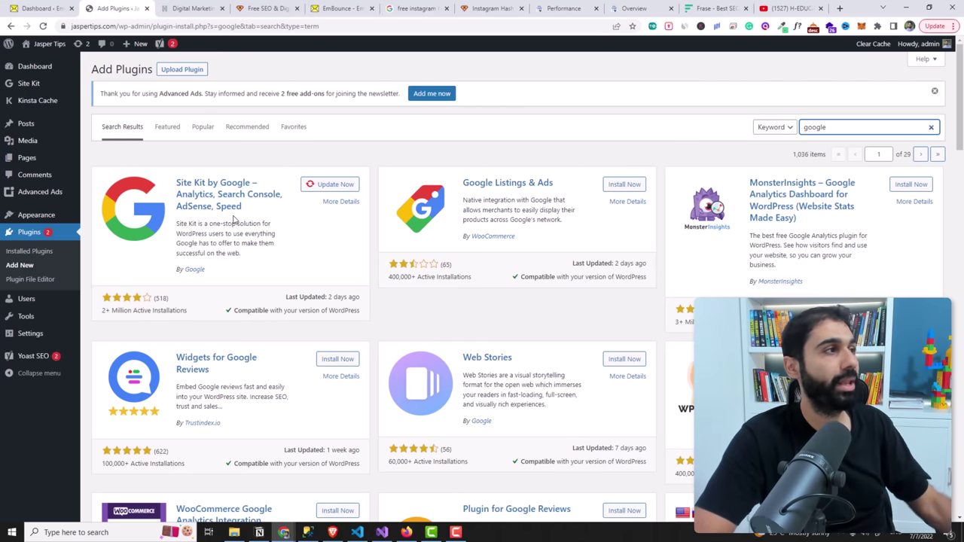
pyautogui.click(578, 6)
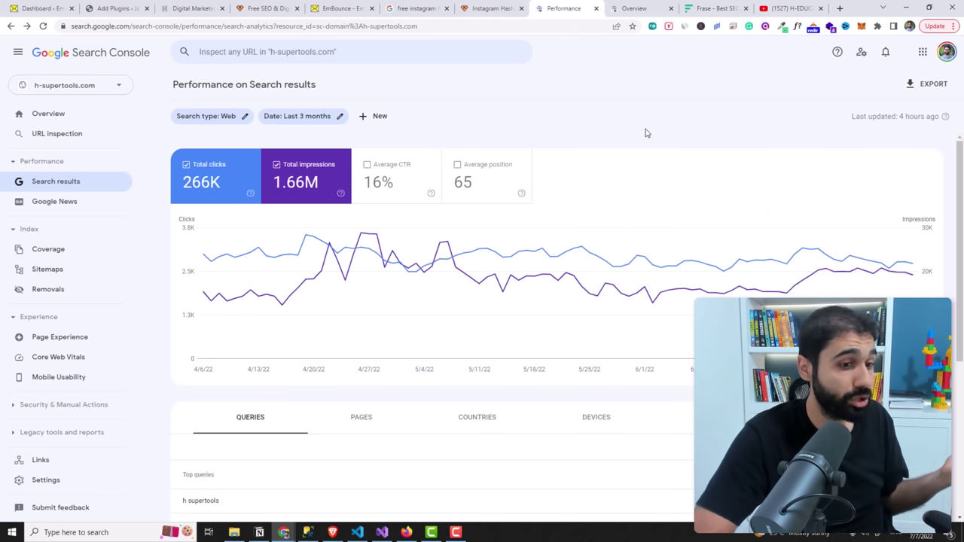
pyautogui.scroll(-3, 357, 298)
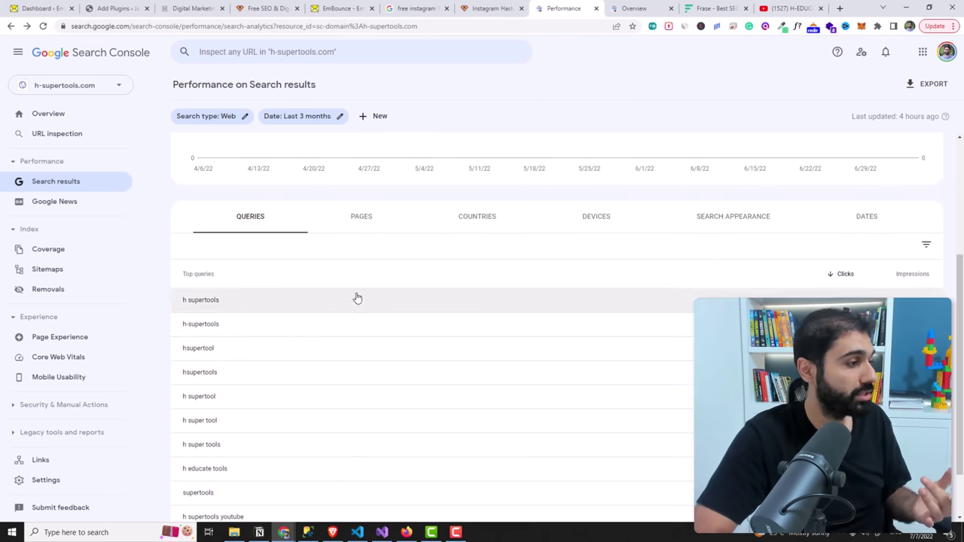
pyautogui.scroll(3, 357, 299)
pyautogui.moveTo(564, 269)
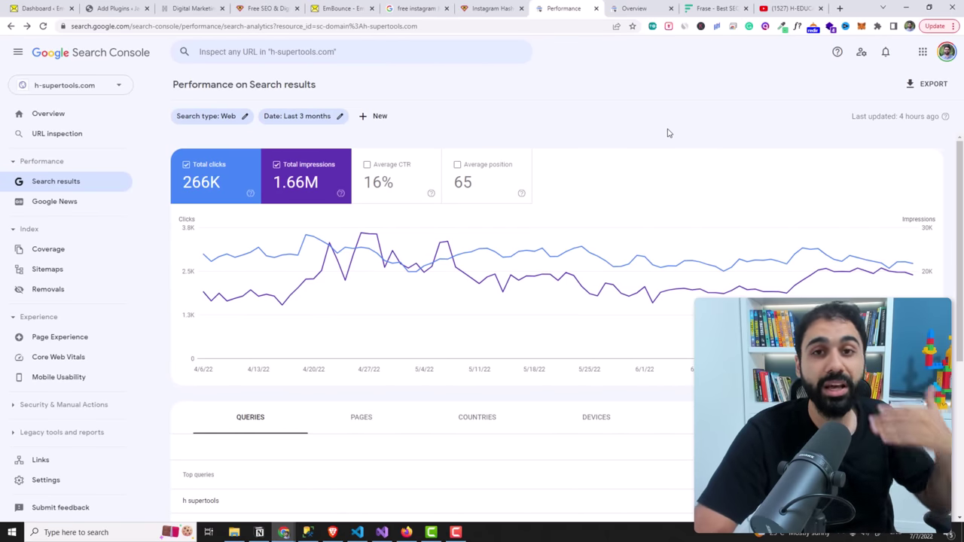
pyautogui.scroll(-3, 422, 238)
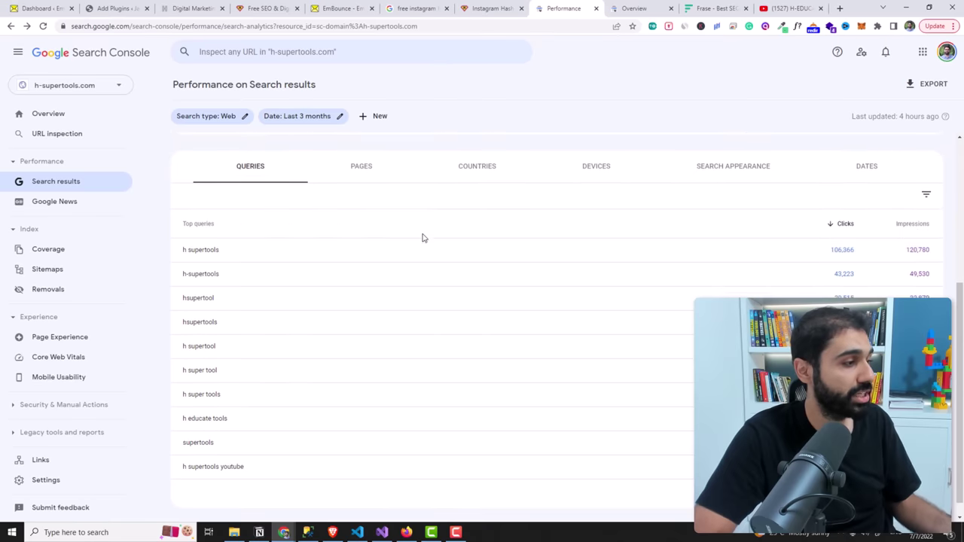
pyautogui.click(923, 494)
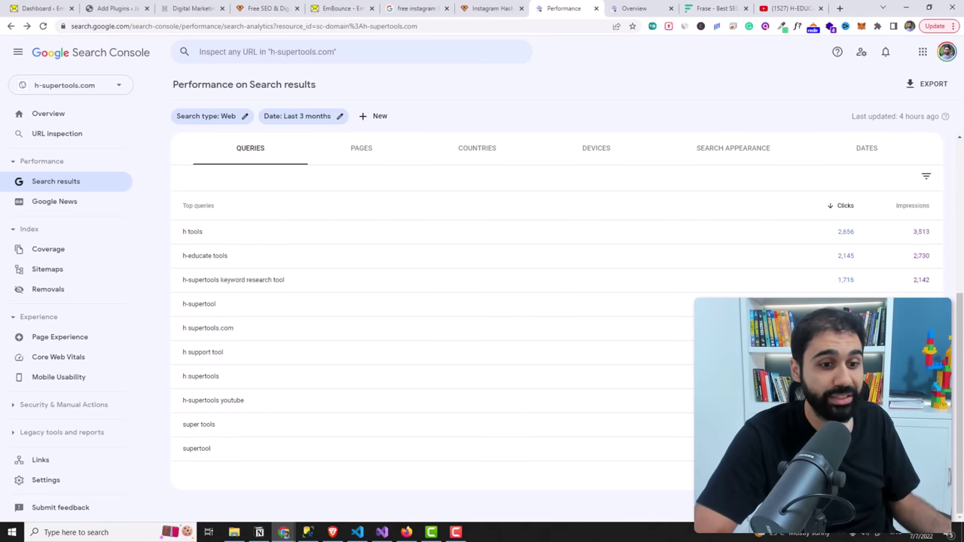
pyautogui.click(924, 494)
pyautogui.click(923, 494)
pyautogui.click(924, 494)
pyautogui.scroll(4, 516, 366)
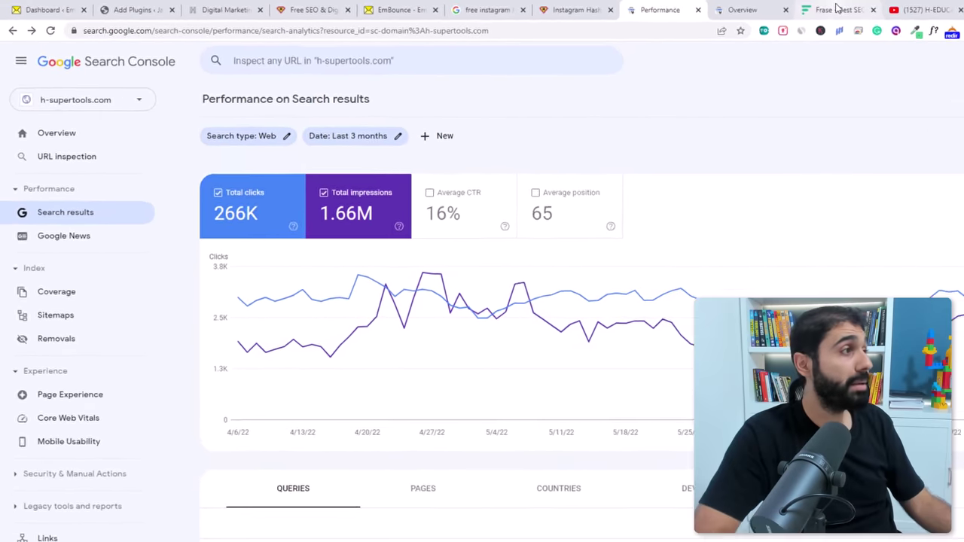
# Step: Log in from frase.io to reach the dashboard listing 'free ai content generator'
pyautogui.click(715, 8)
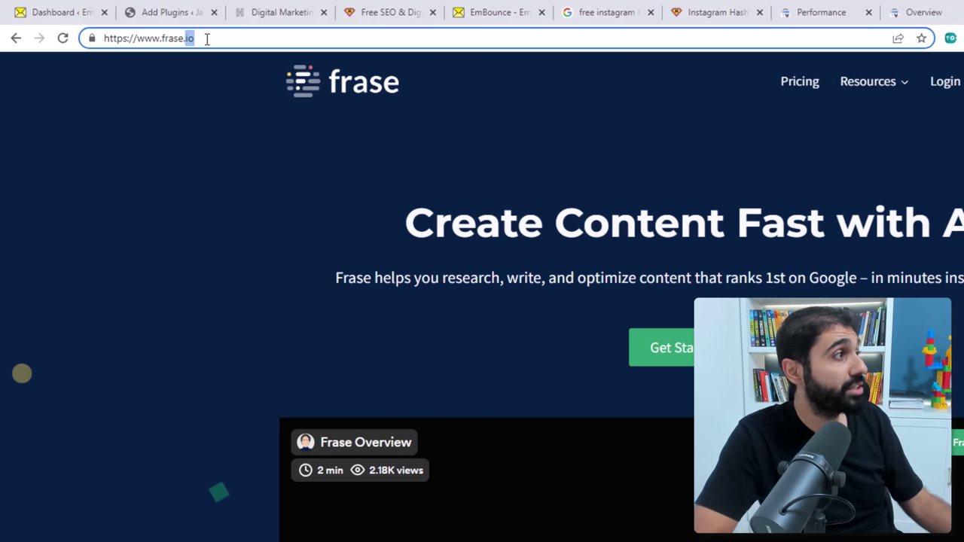
pyautogui.click(206, 39)
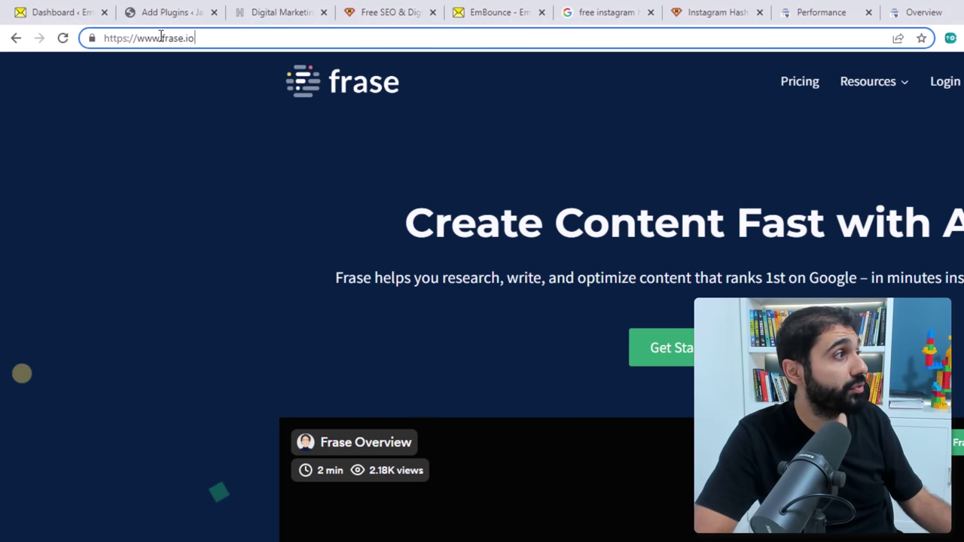
pyautogui.doubleClick(167, 37)
pyautogui.click(207, 36)
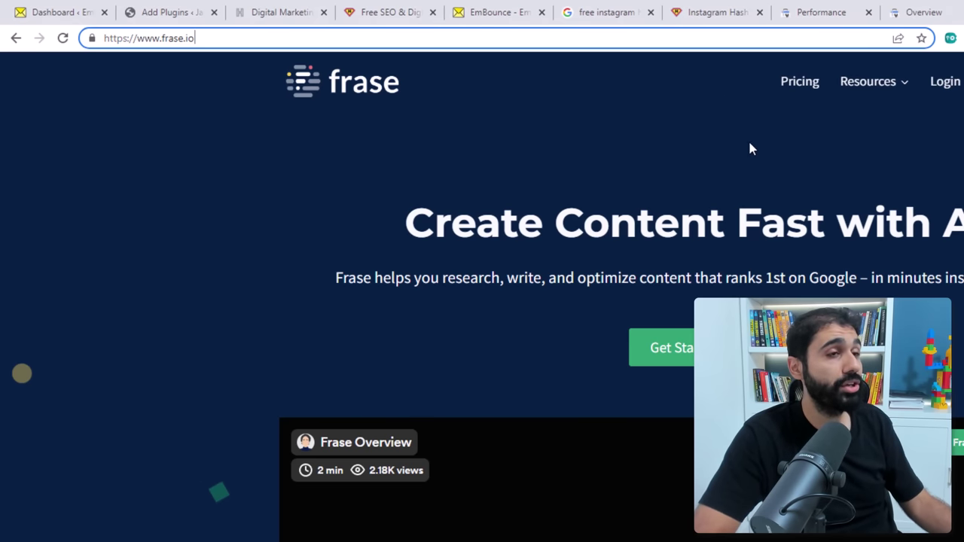
pyautogui.click(945, 81)
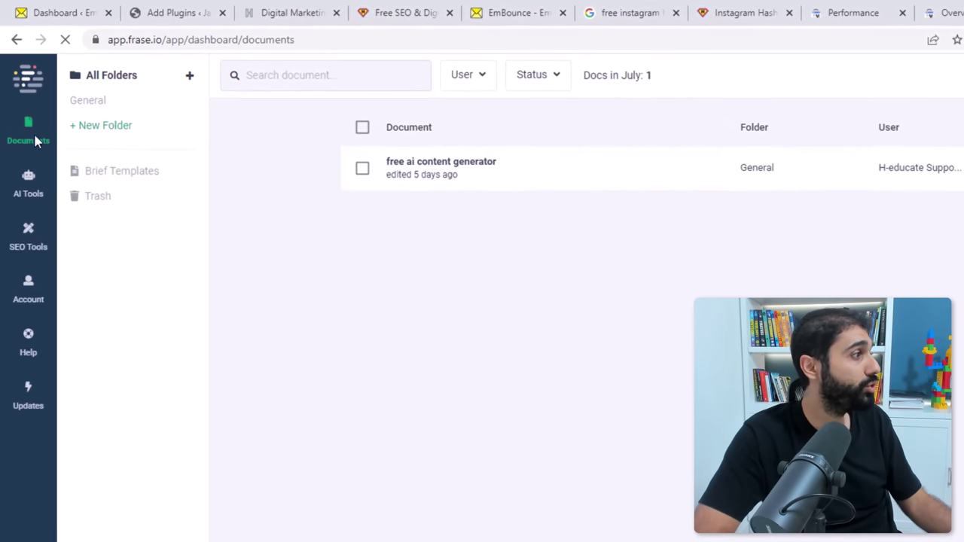
# Step: Launch GSC Content Analytics from SEO Tools to see inquicksticks.com's 196 clicks
pyautogui.click(28, 240)
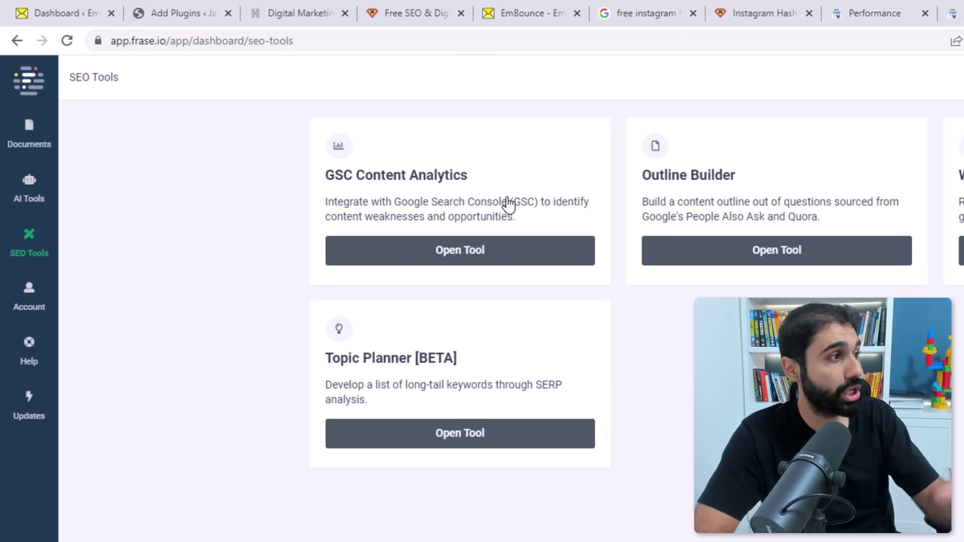
pyautogui.click(473, 251)
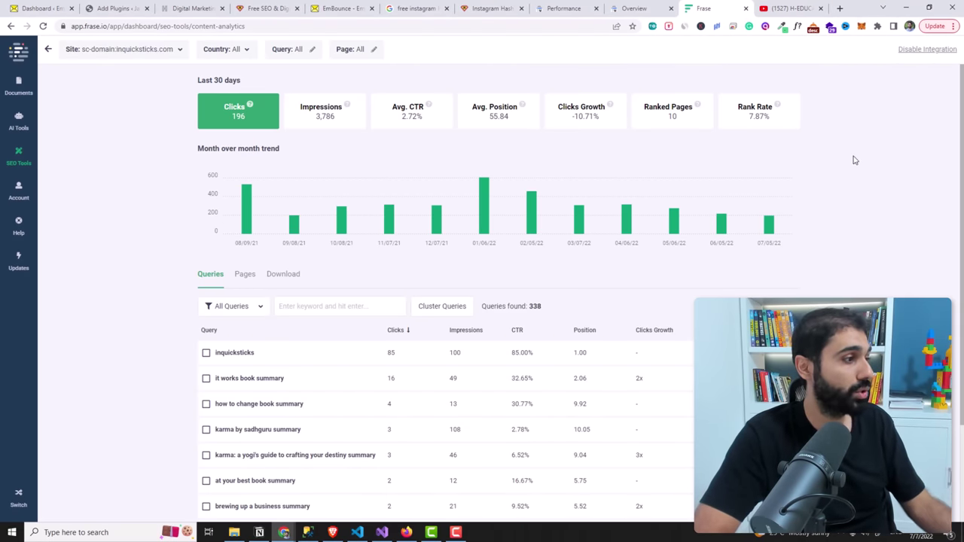
# Step: Disable the Search Console integration and re-integrate it by allowing access with a Google account
pyautogui.click(920, 50)
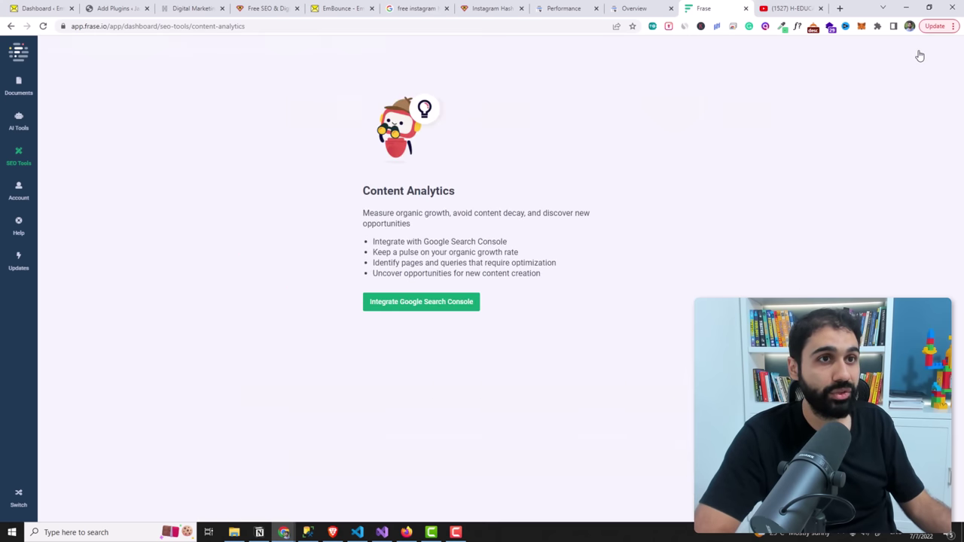
pyautogui.click(433, 307)
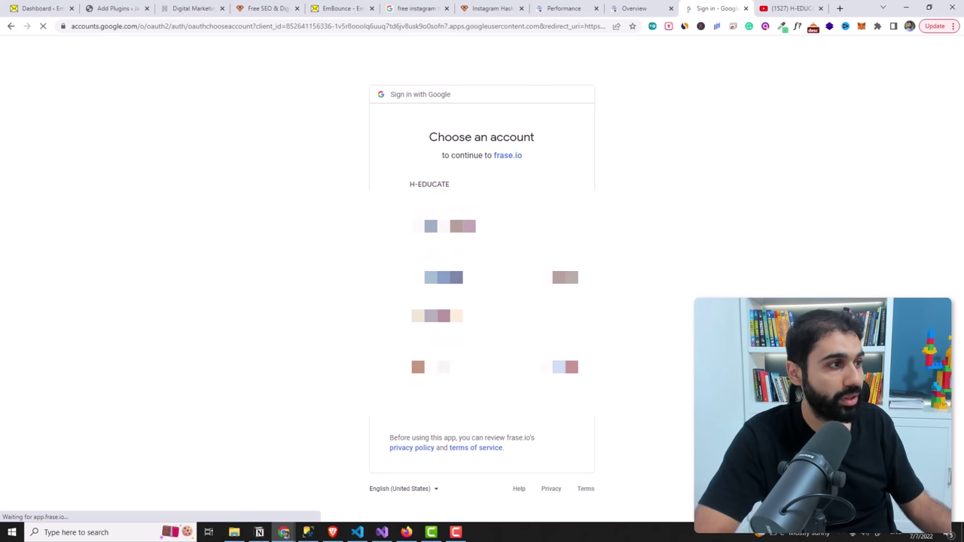
pyautogui.click(444, 186)
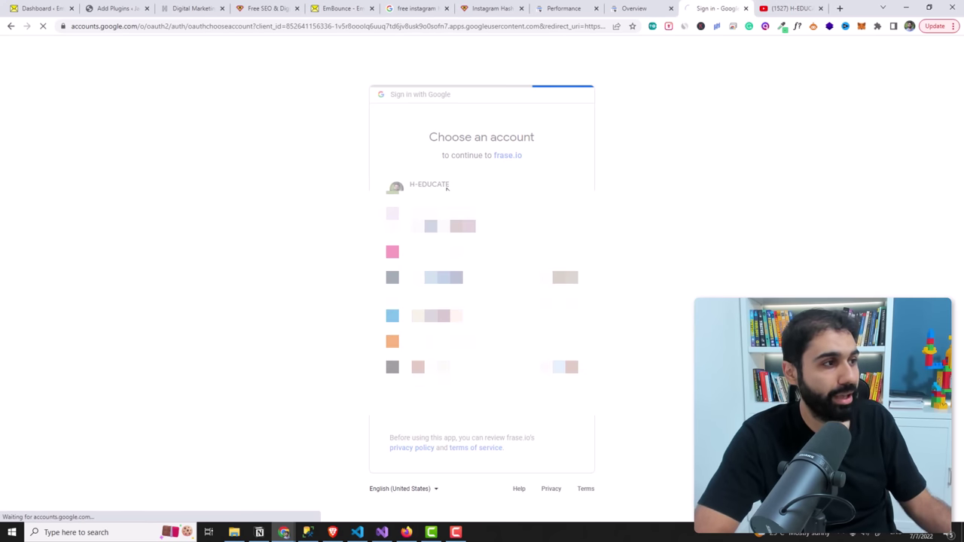
pyautogui.click(549, 390)
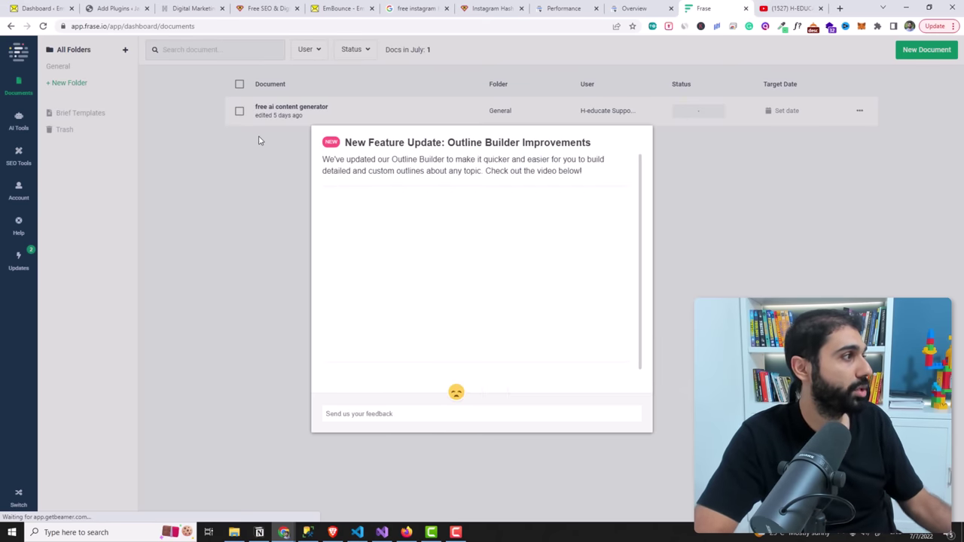
# Step: Dismiss the update notice and open GSC Content Analytics from SEO Tools
pyautogui.click(638, 143)
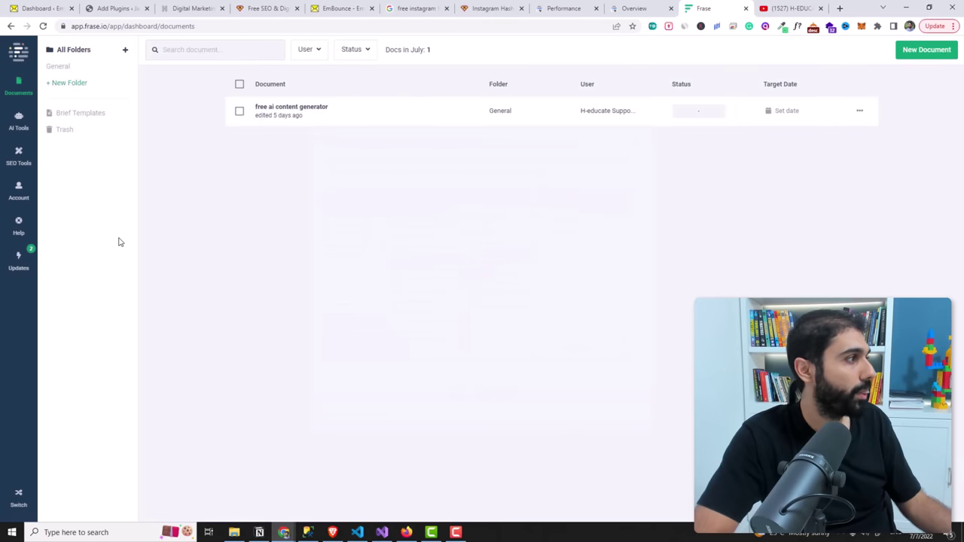
pyautogui.click(16, 160)
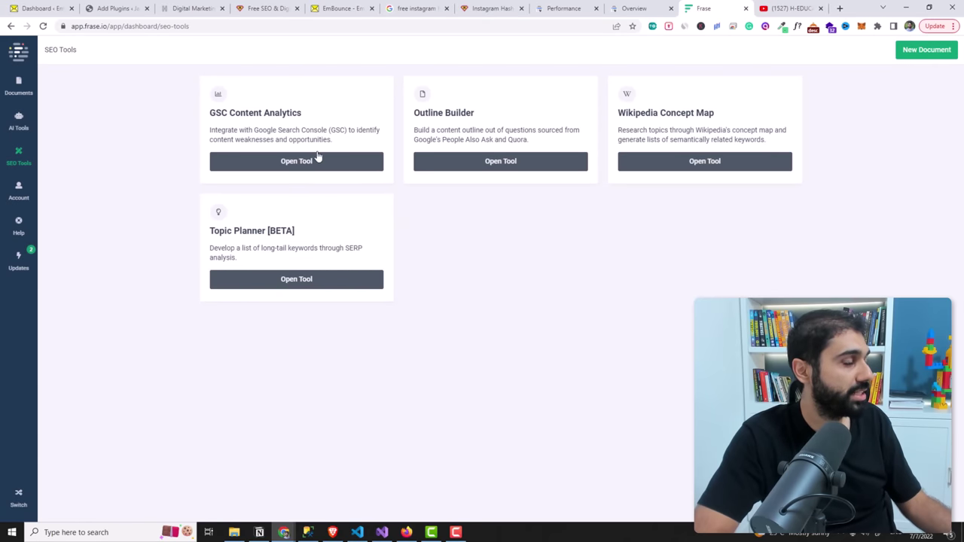
pyautogui.click(318, 157)
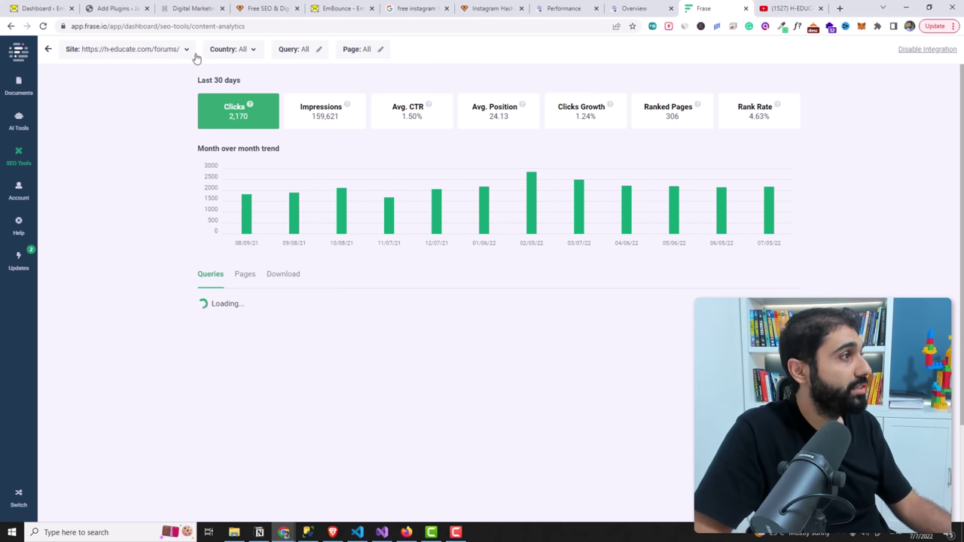
# Step: Compare Frase's connected sites with Search Console's property list and switch the analysis to embounce.com
pyautogui.click(186, 49)
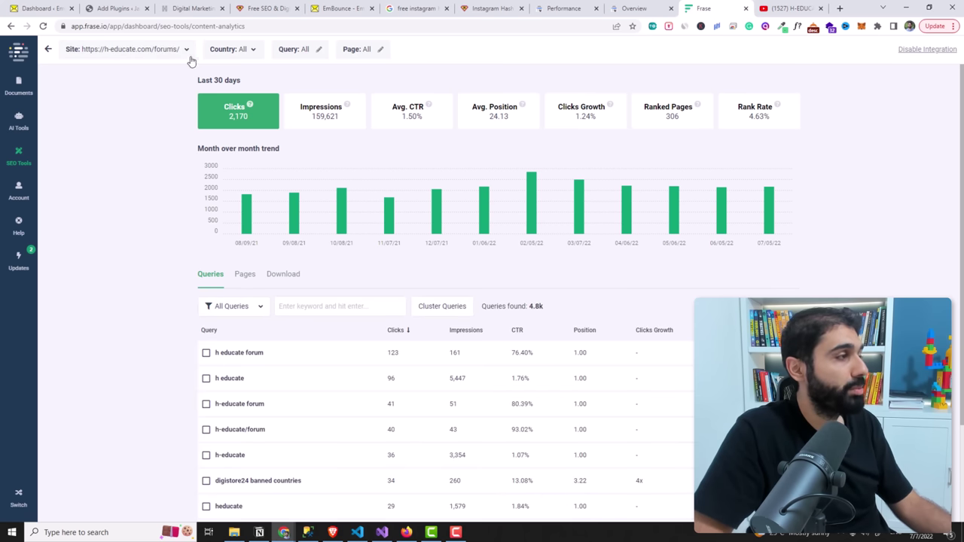
pyautogui.click(557, 8)
pyautogui.click(120, 88)
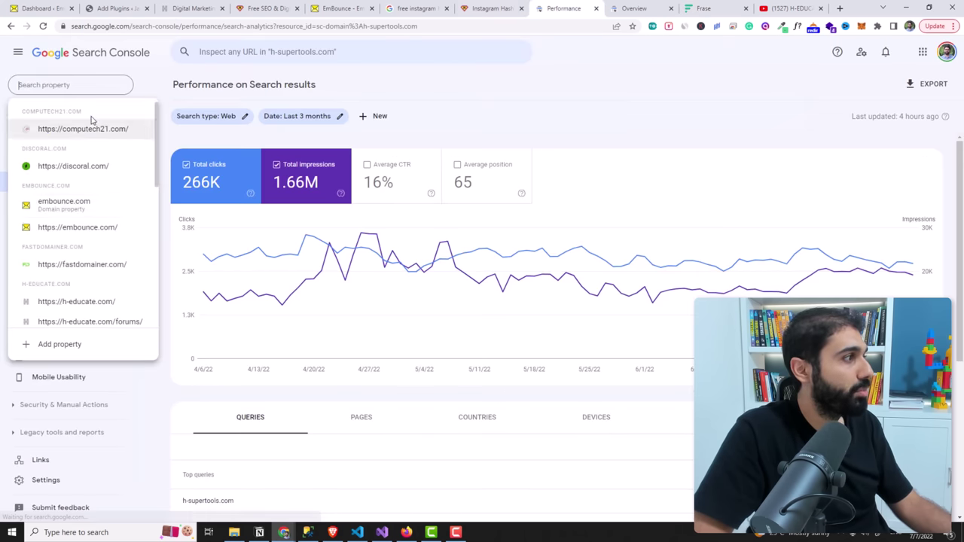
pyautogui.click(703, 9)
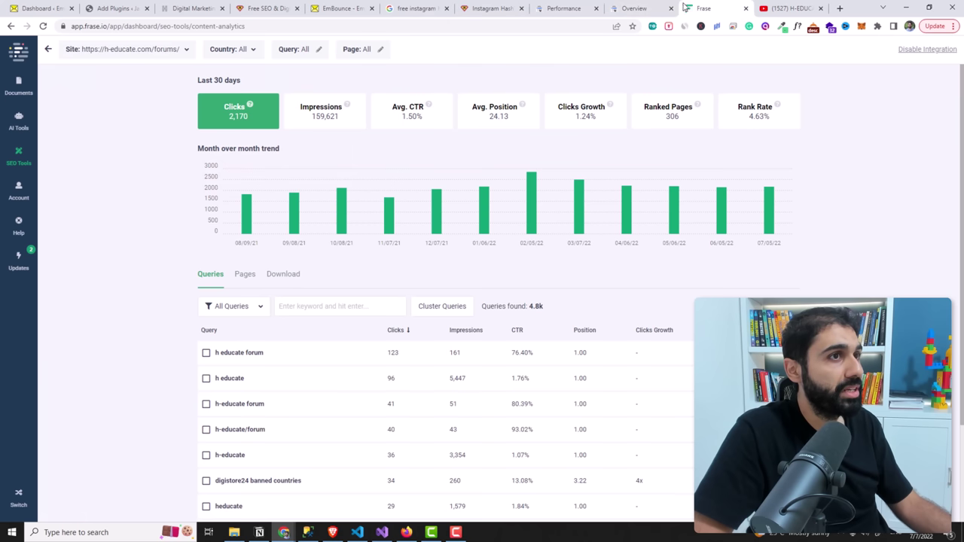
pyautogui.click(185, 50)
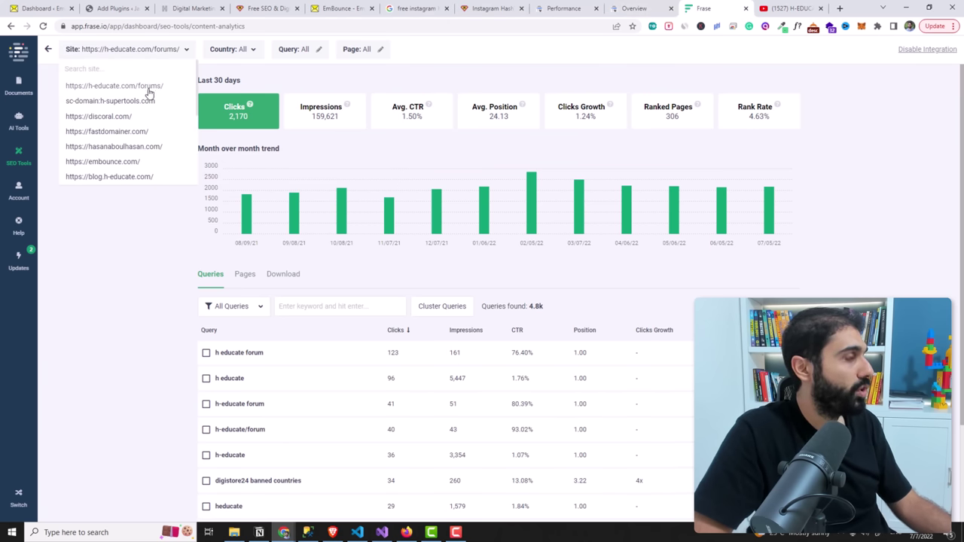
pyautogui.scroll(-3, 154, 90)
pyautogui.scroll(-3, 155, 95)
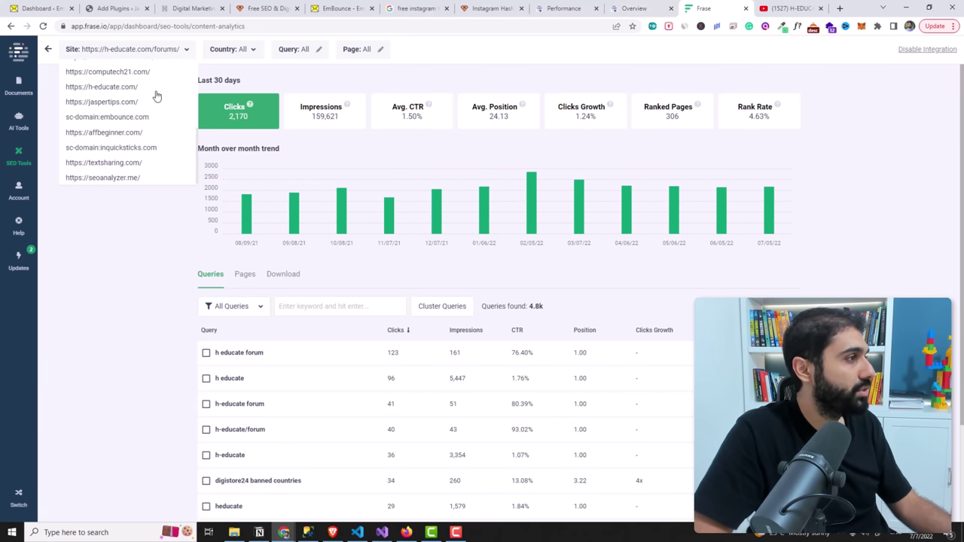
pyautogui.scroll(5, 132, 105)
pyautogui.click(123, 113)
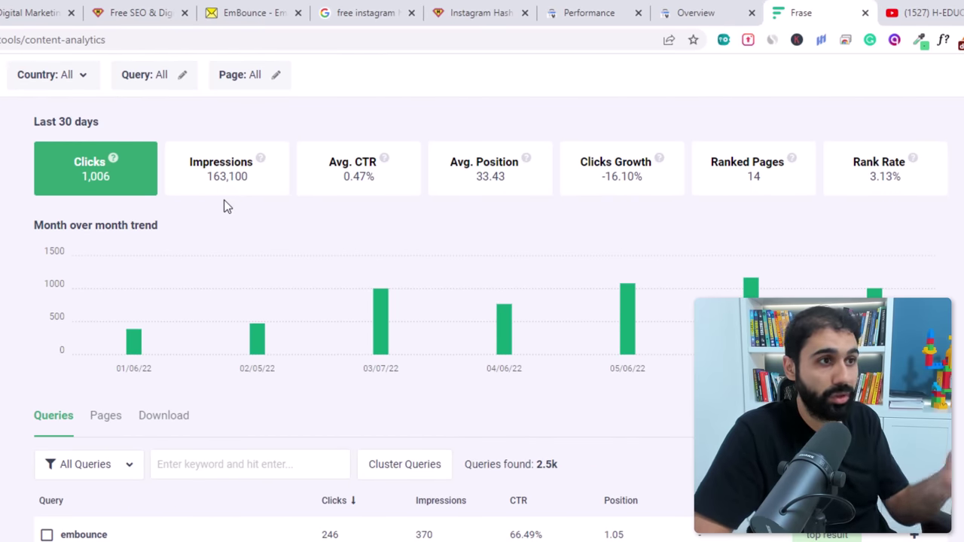
# Step: In the embounce.com queries table, open the All Queries status filter and read the Opportunity tooltip
pyautogui.scroll(-2, 361, 339)
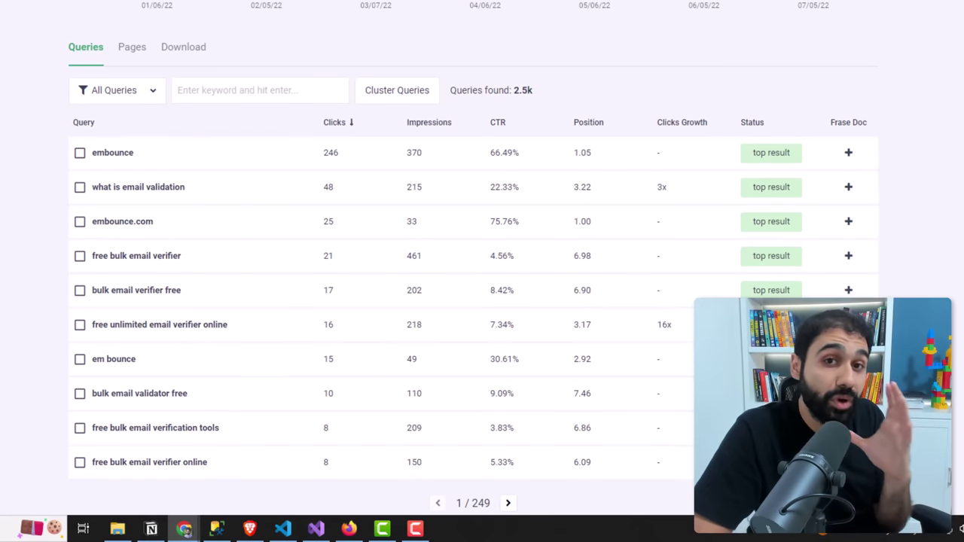
pyautogui.scroll(1, 605, 187)
pyautogui.scroll(-2, 605, 187)
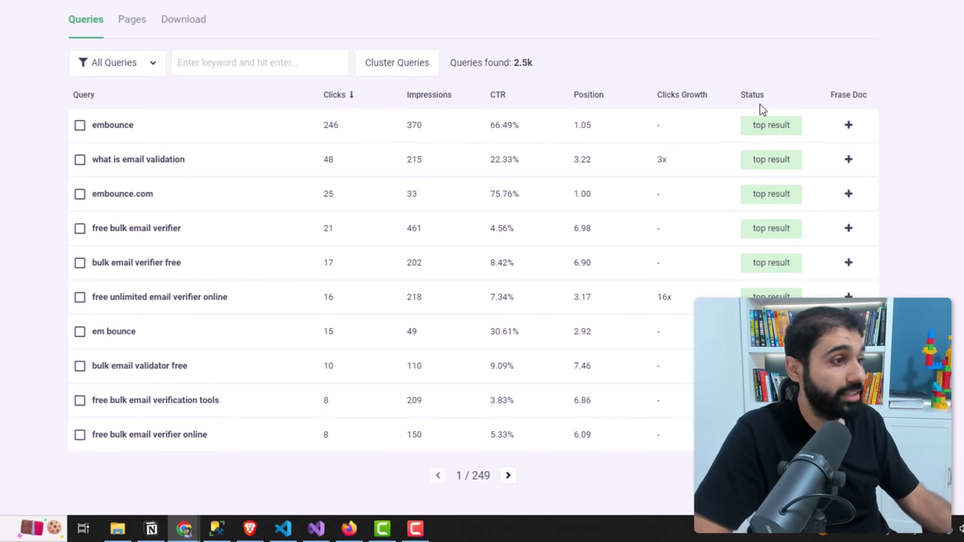
pyautogui.click(151, 68)
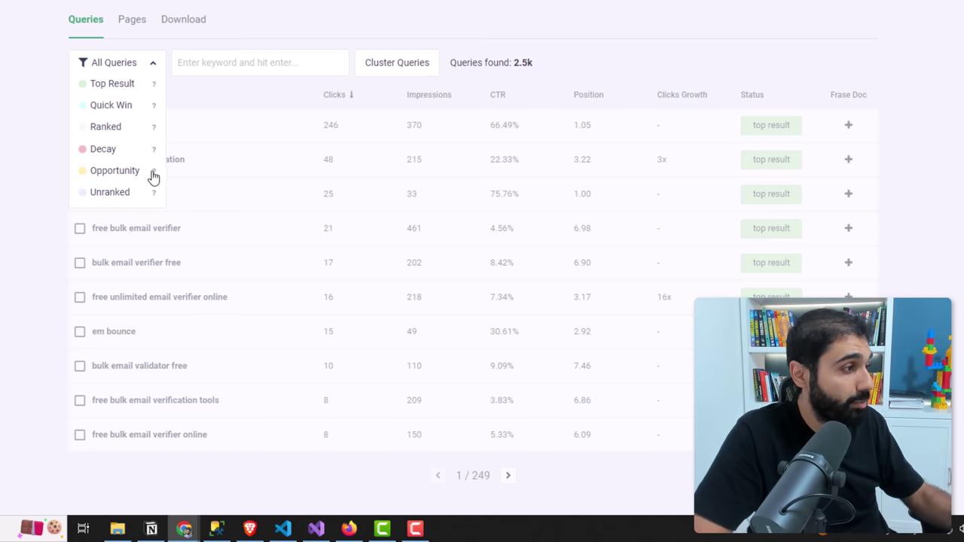
pyautogui.moveTo(153, 176)
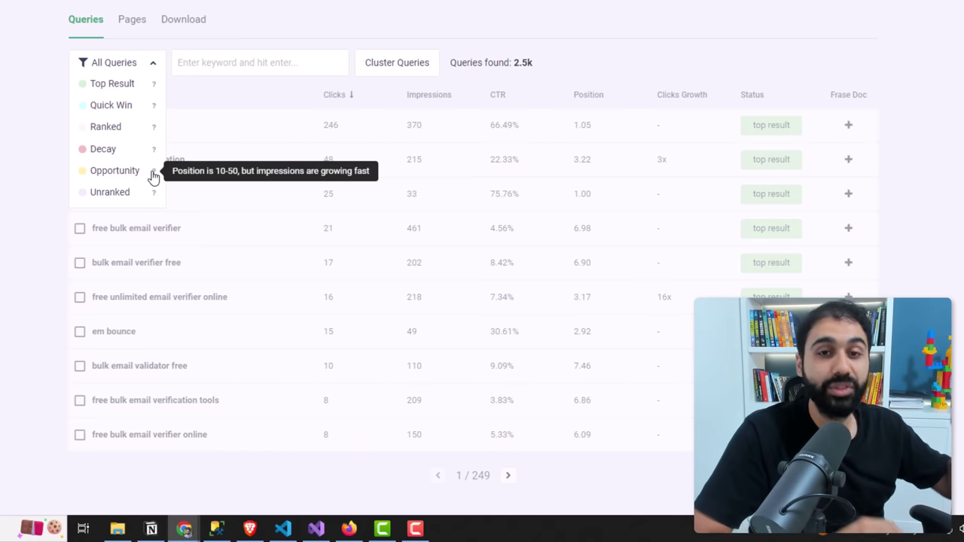
# Step: Filter to the 394 Opportunity queries and start a Frase doc for 'email verifier free online'
pyautogui.click(129, 171)
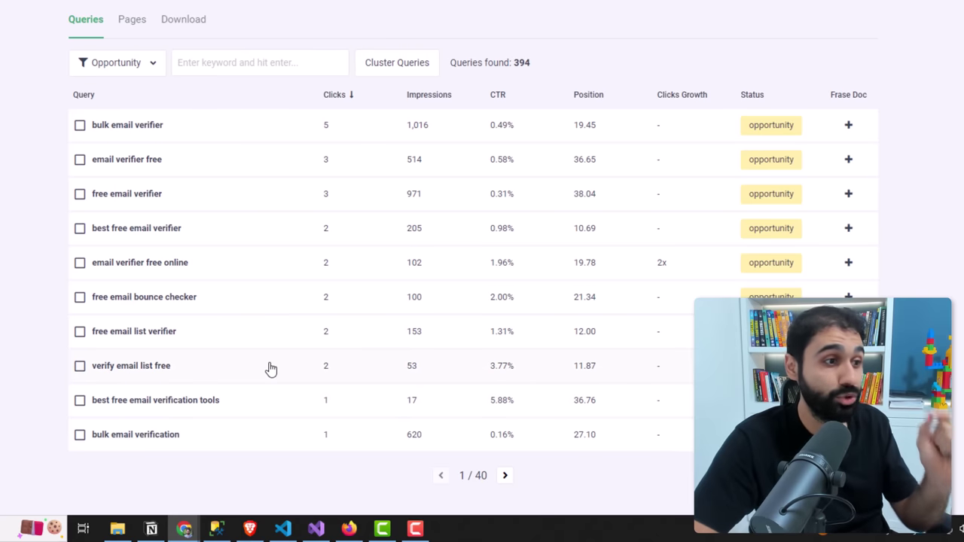
pyautogui.click(848, 265)
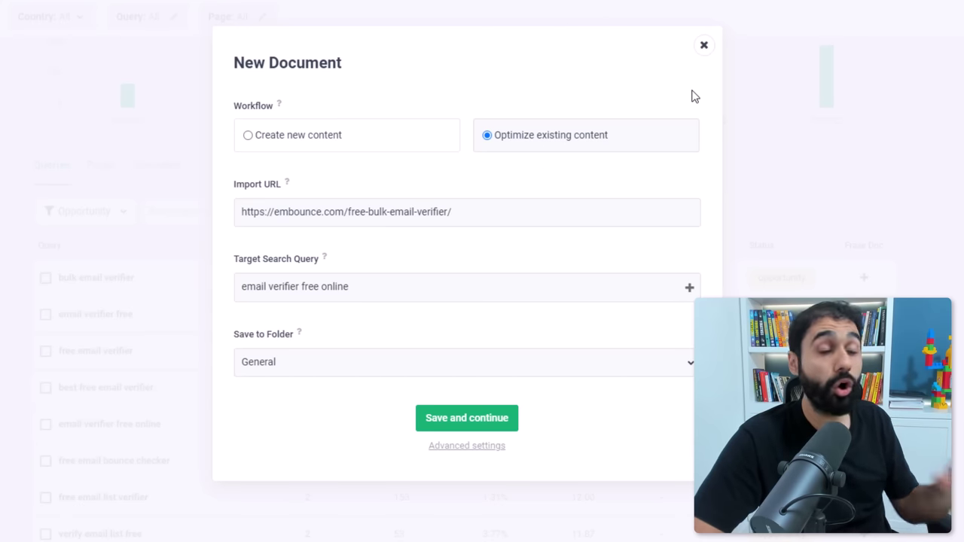
# Step: Switch the new document to Create new content and copy the 'email verifier free online' query
pyautogui.click(308, 137)
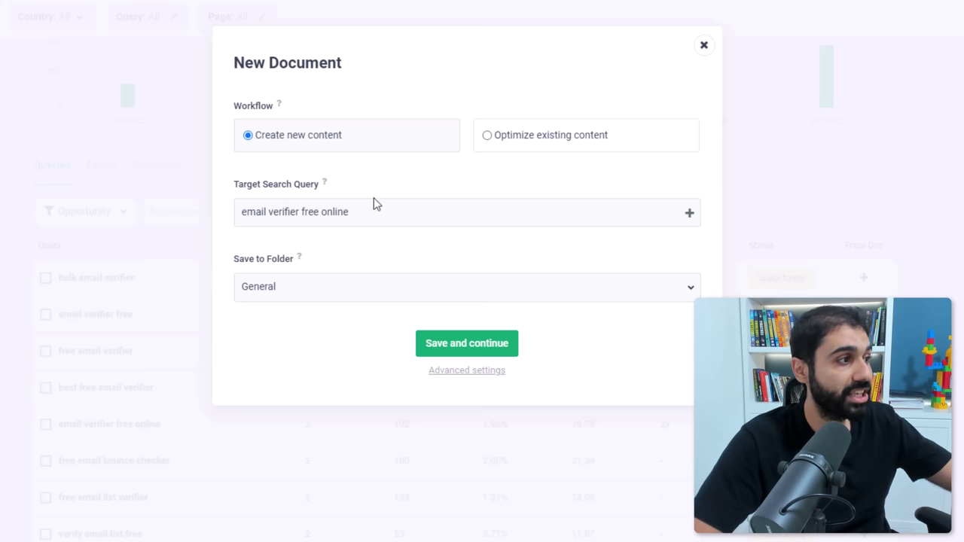
pyautogui.moveTo(362, 211); pyautogui.dragTo(216, 227)
pyautogui.hotkey('ctrl', 'c')
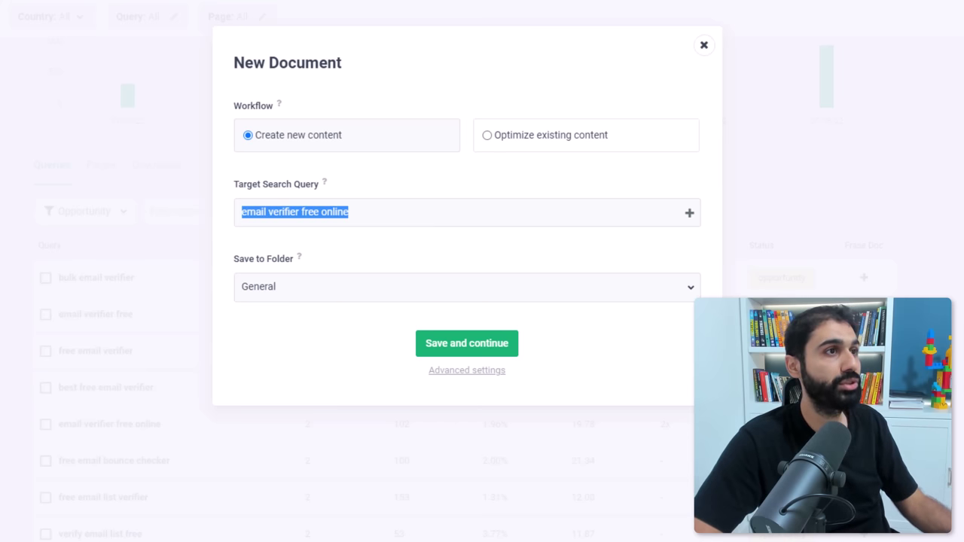
pyautogui.rightClick(734, 4)
# Step: Google 'email verifier free online', skim the results, and return to the Frase setup
pyautogui.click(753, 3)
pyautogui.hotkey('ctrl', 'v')
pyautogui.press('Return')
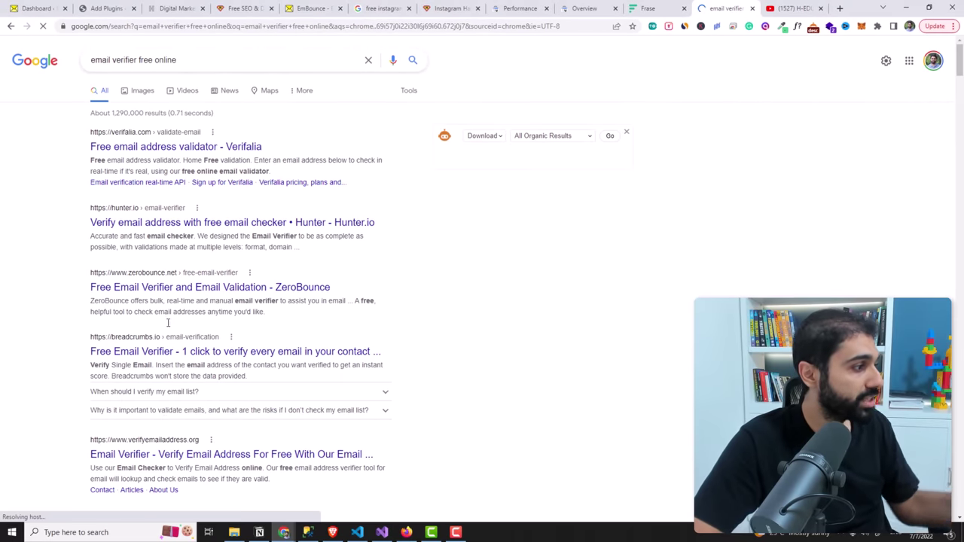
pyautogui.scroll(-3, 482, 271)
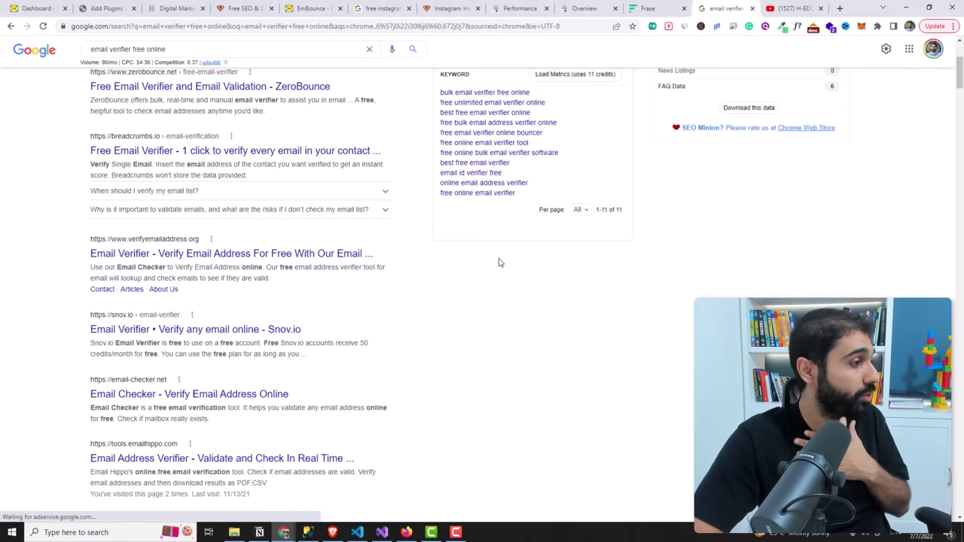
pyautogui.scroll(-5, 499, 263)
pyautogui.scroll(7, 497, 263)
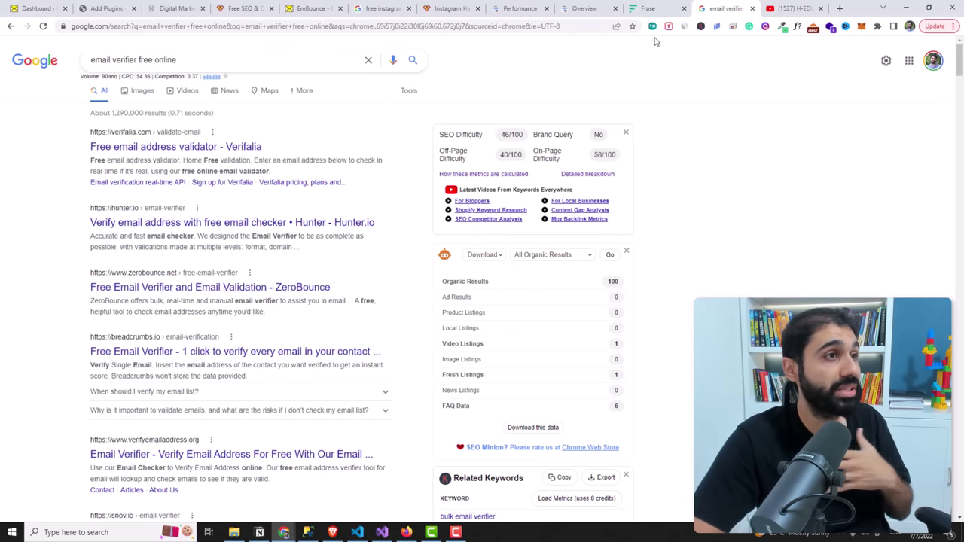
pyautogui.click(663, 6)
# Step: Choose Optimize existing content and preview the embounce free bulk email verifier page in a new tab
pyautogui.click(536, 139)
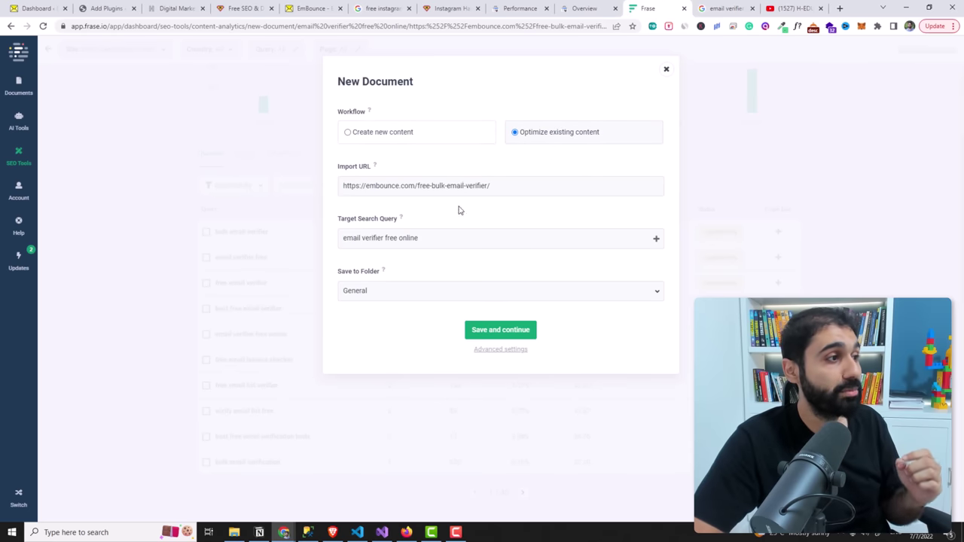
pyautogui.moveTo(523, 186); pyautogui.dragTo(348, 203)
pyautogui.hotkey('ctrl', 'c')
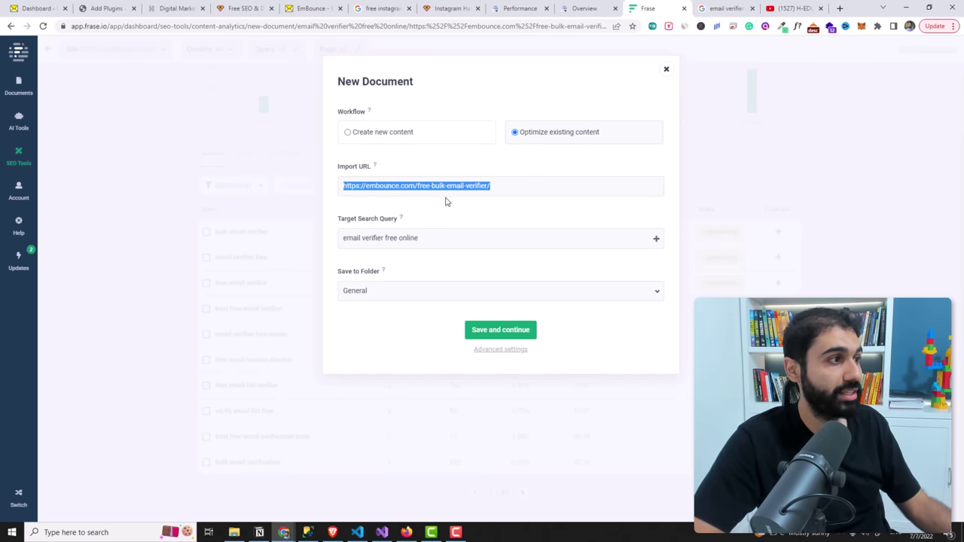
pyautogui.rightClick(637, 9)
pyautogui.click(655, 18)
pyautogui.hotkey('ctrl', 'v')
pyautogui.press('Return')
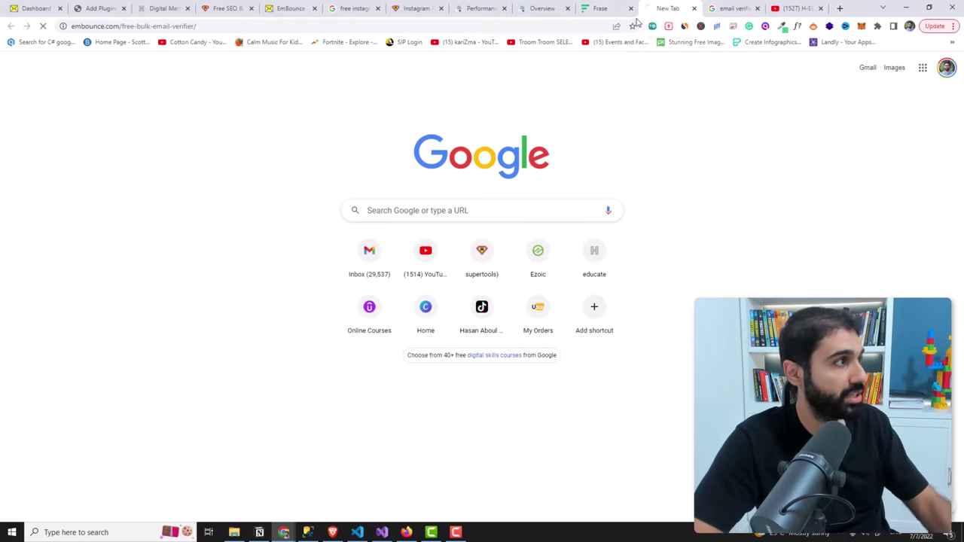
pyautogui.scroll(-5, 403, 198)
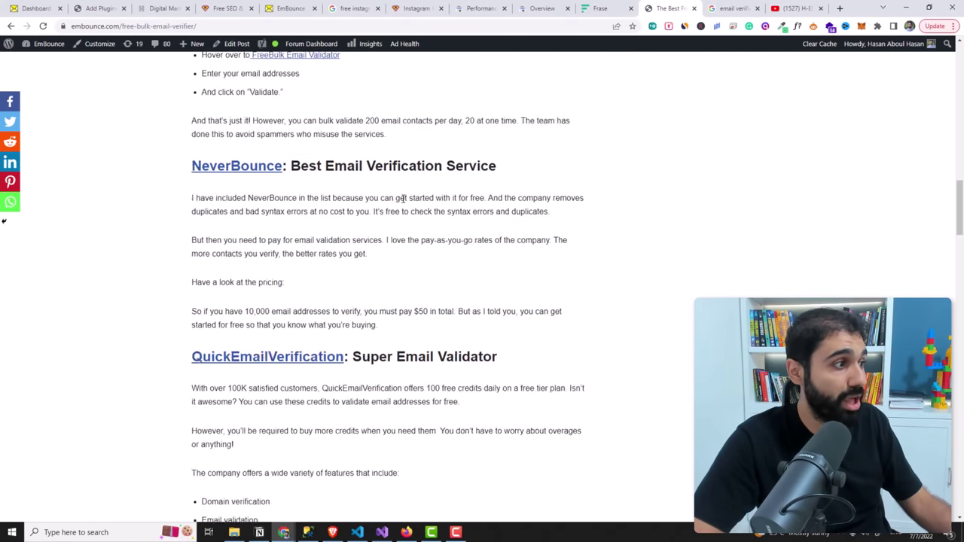
pyautogui.scroll(10, 403, 199)
pyautogui.click(600, 8)
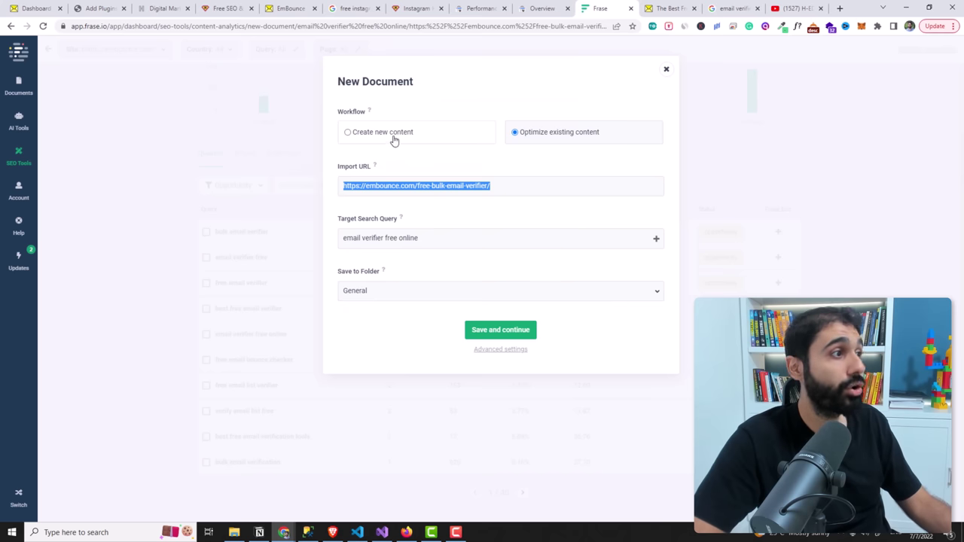
# Step: Keep optimizing the existing page, leave the target country as US, and save the document
pyautogui.click(392, 138)
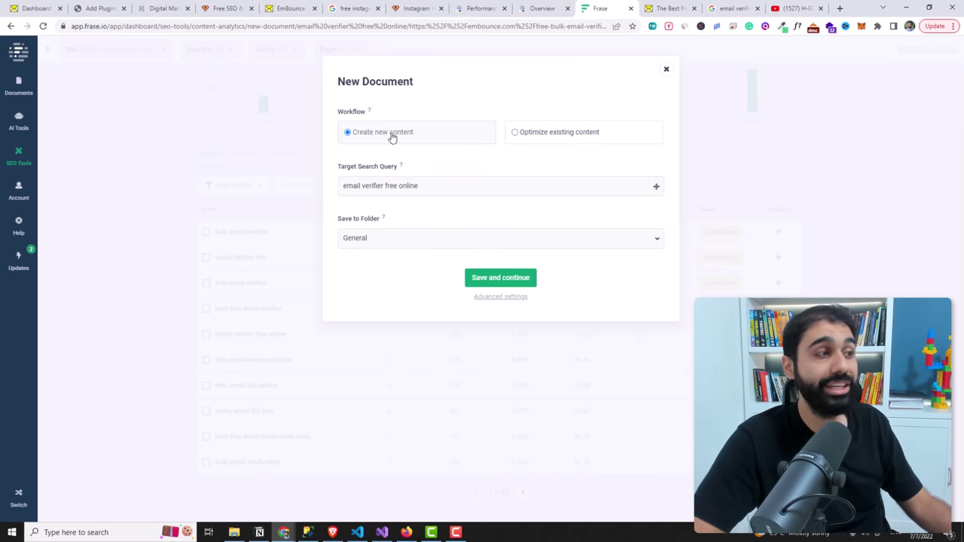
pyautogui.click(536, 133)
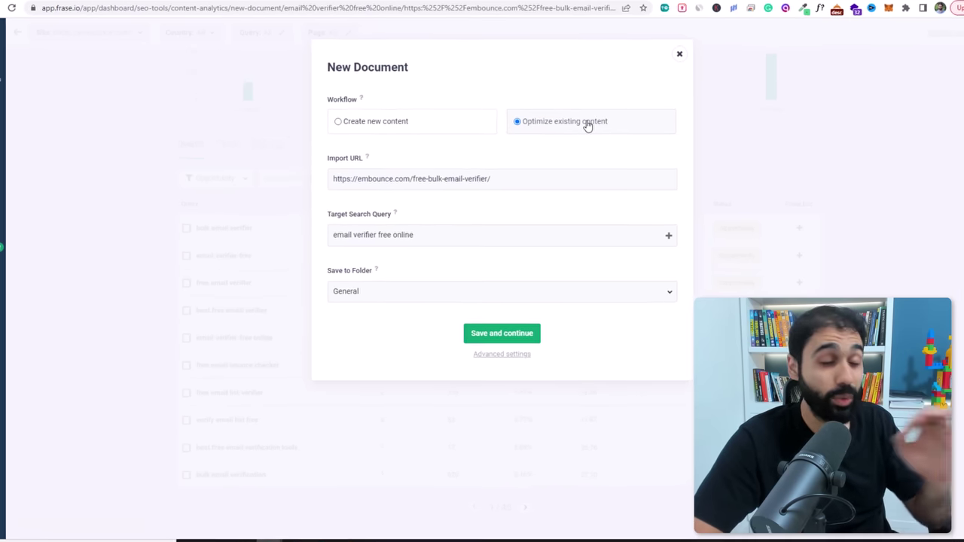
pyautogui.click(515, 350)
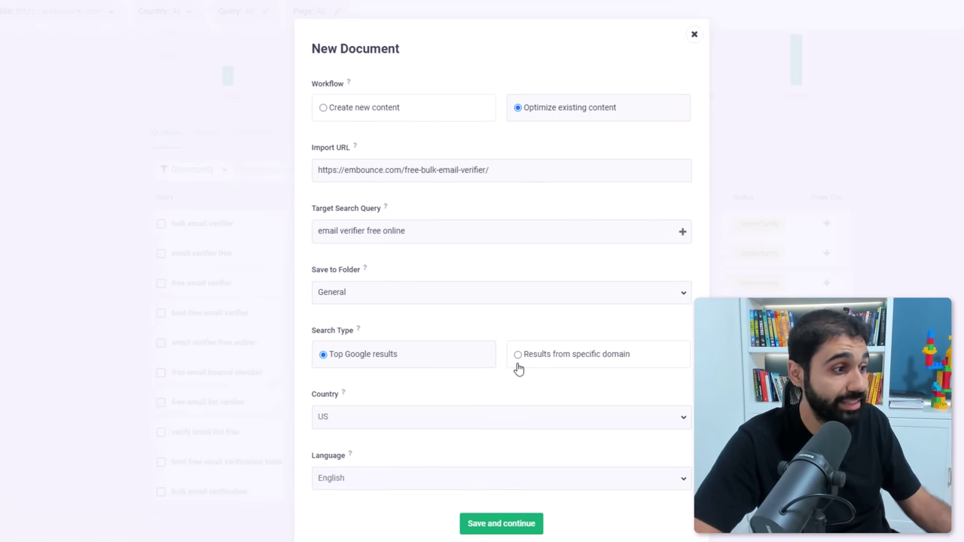
pyautogui.click(399, 427)
pyautogui.click(410, 414)
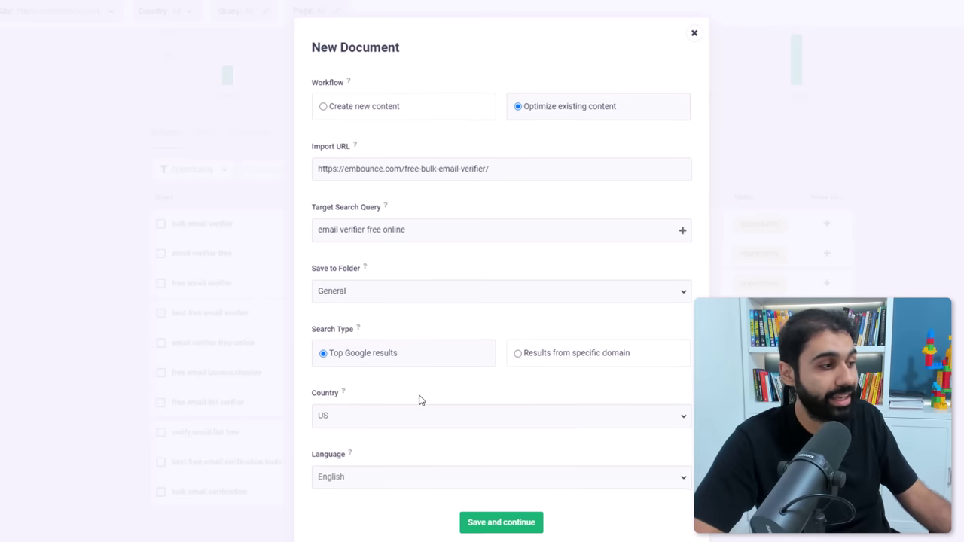
pyautogui.scroll(-1, 419, 398)
pyautogui.scroll(1, 436, 335)
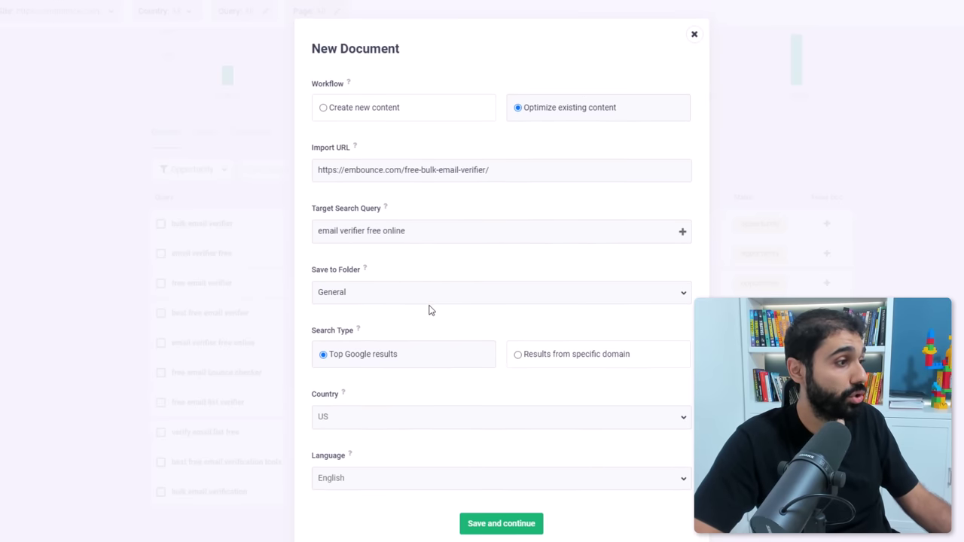
pyautogui.click(501, 508)
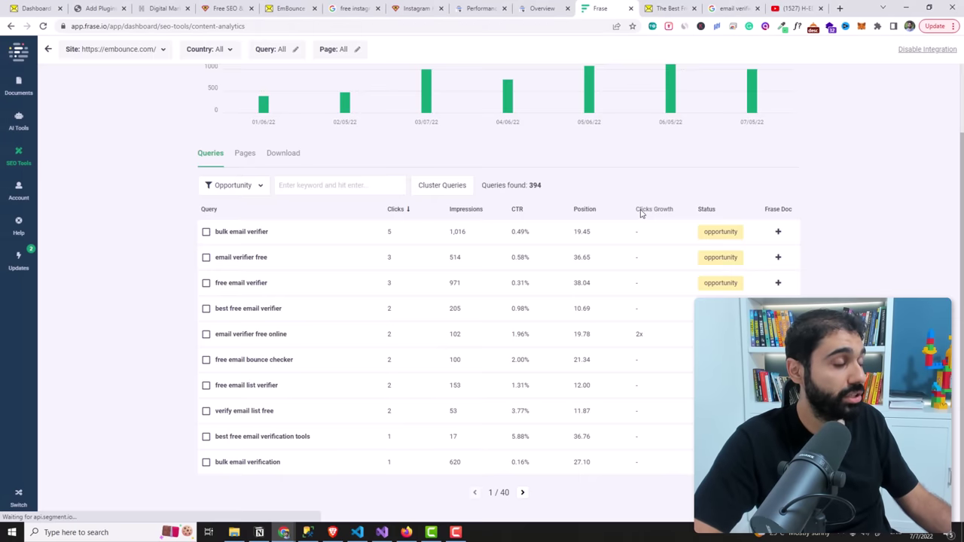
# Step: Open the 'email verifier free online' document, import the 1556-word embounce article, and research the top 20 results
pyautogui.click(13, 84)
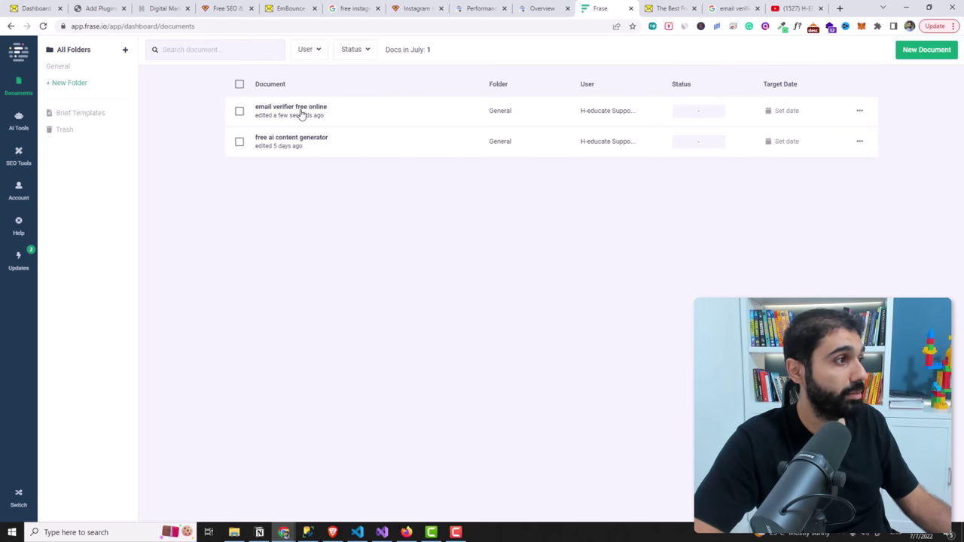
pyautogui.click(301, 109)
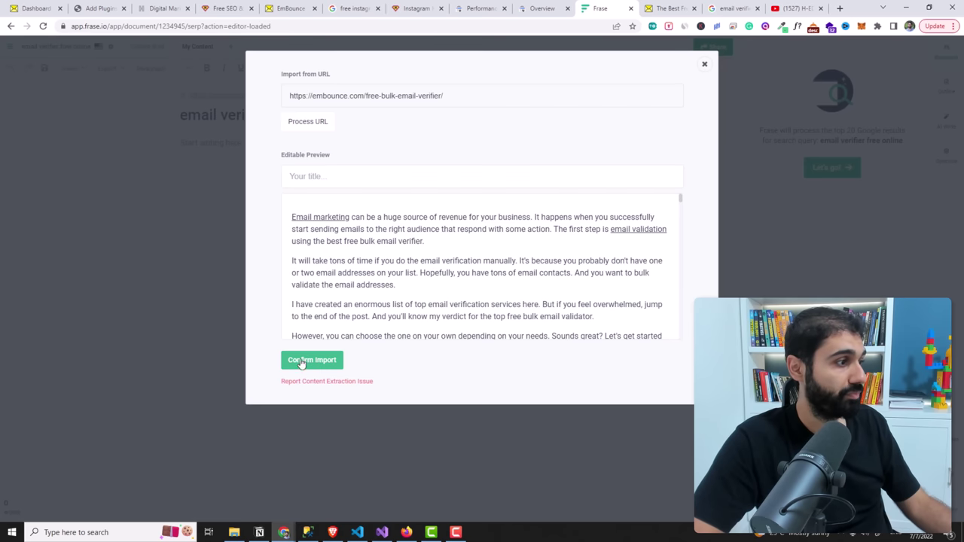
pyautogui.click(312, 360)
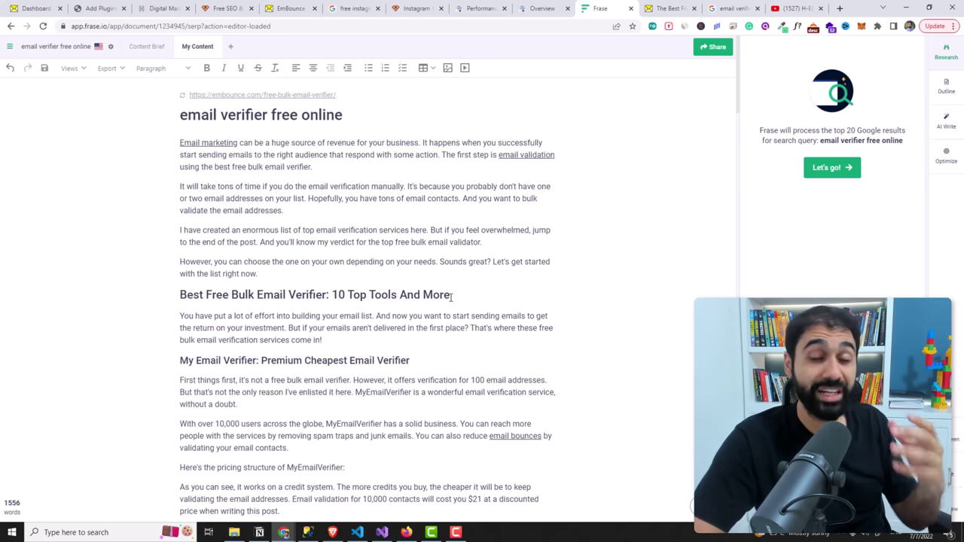
pyautogui.scroll(-7, 553, 235)
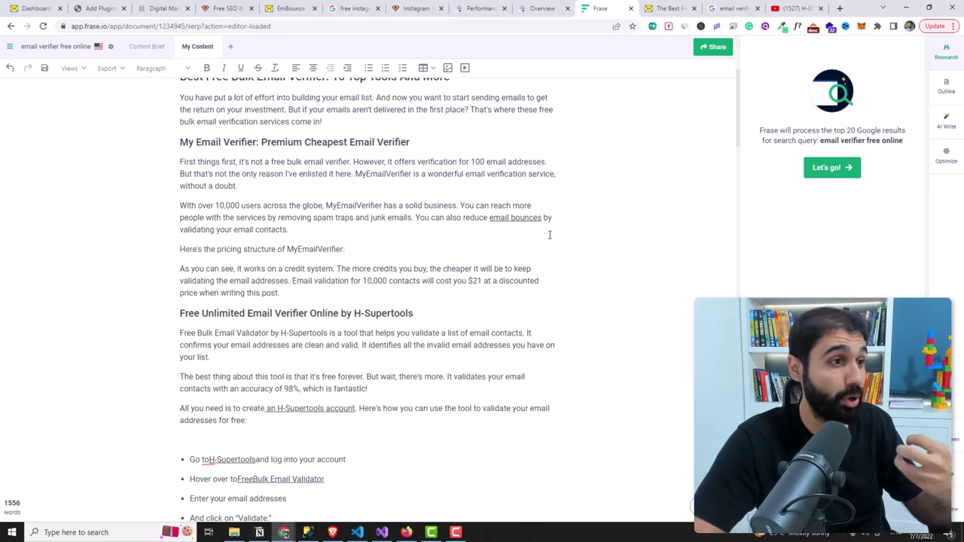
pyautogui.scroll(-7, 382, 288)
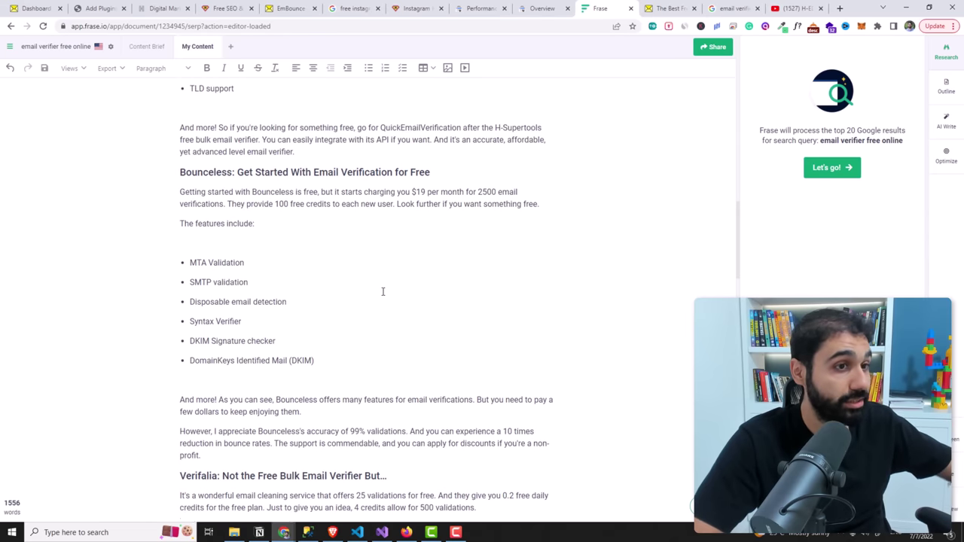
pyautogui.scroll(15, 383, 289)
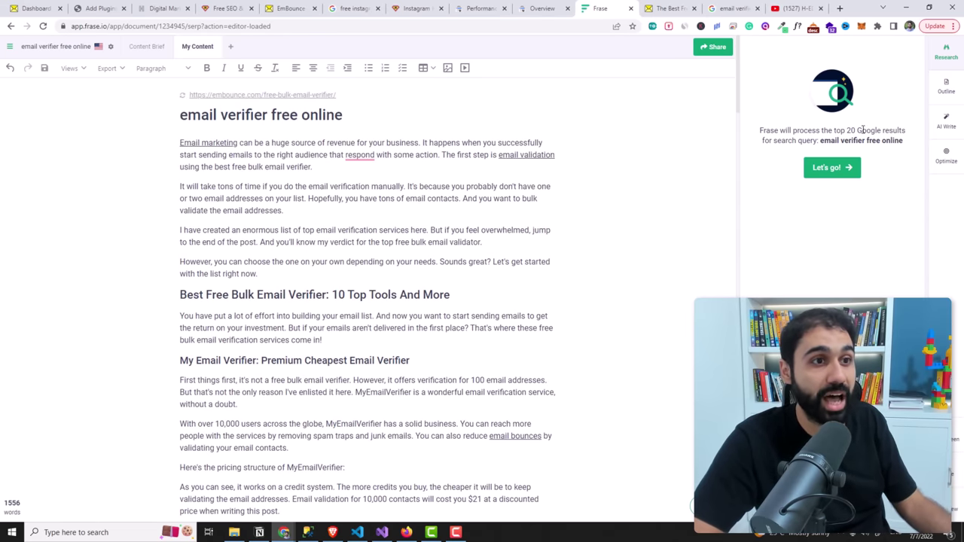
pyautogui.click(833, 176)
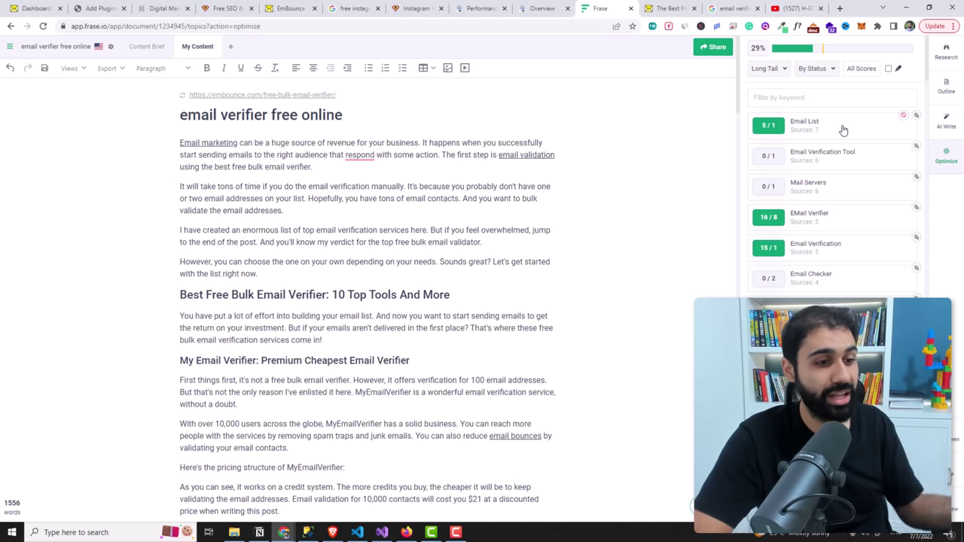
# Step: Insert the aeroleads sentence on Email Verification Tool into the article, lifting the score to 30%
pyautogui.click(769, 68)
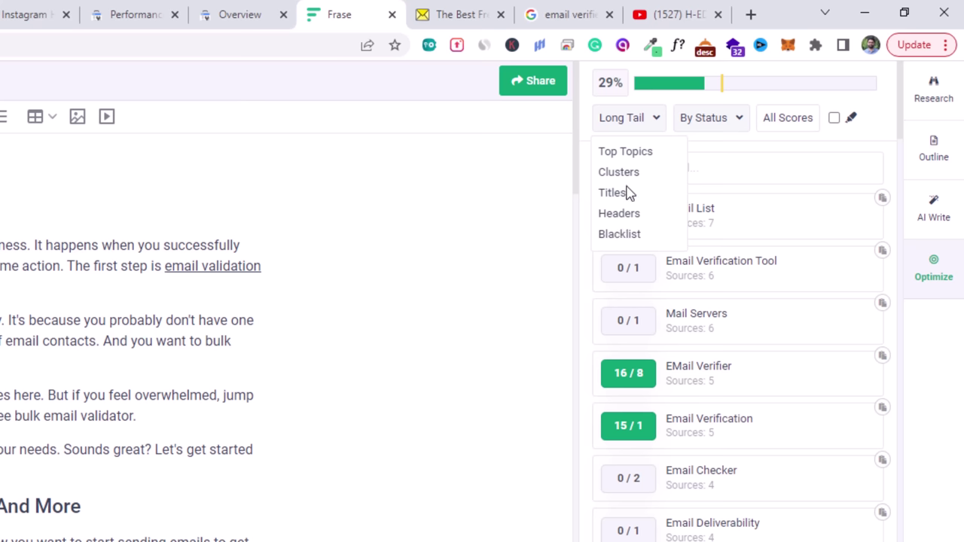
pyautogui.click(654, 125)
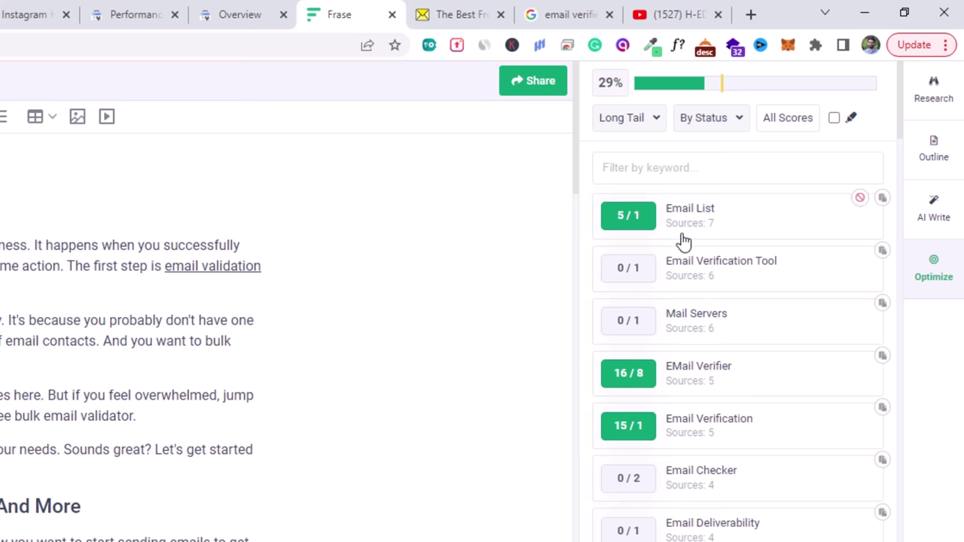
pyautogui.click(720, 272)
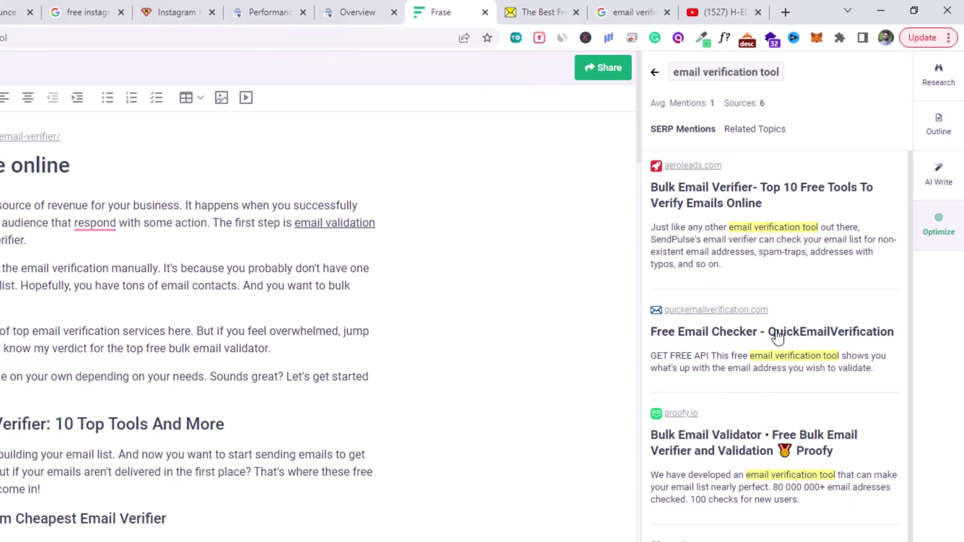
pyautogui.moveTo(730, 230); pyautogui.dragTo(823, 235)
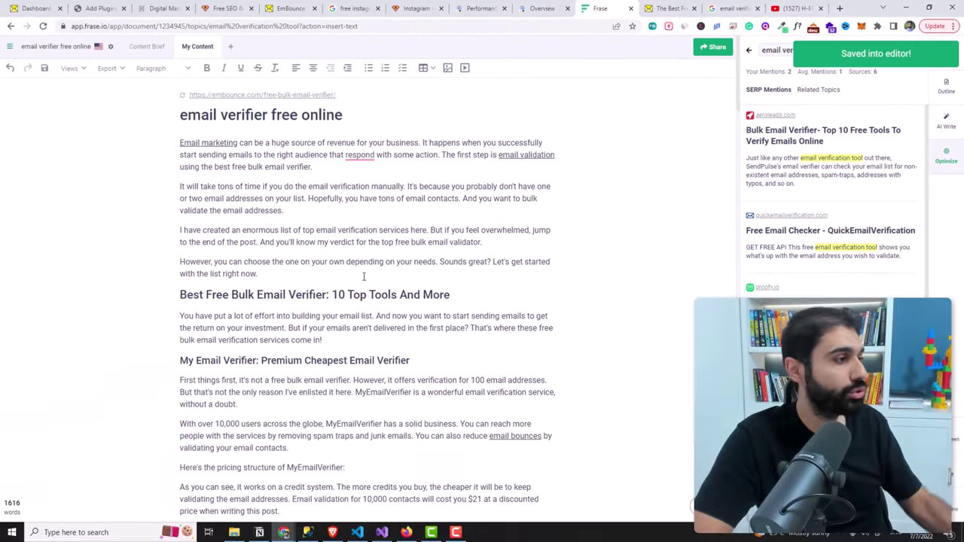
pyautogui.click(349, 279)
pyautogui.press('Return')
pyautogui.write('https://embounce.com/free-bulk-email-verifier/')
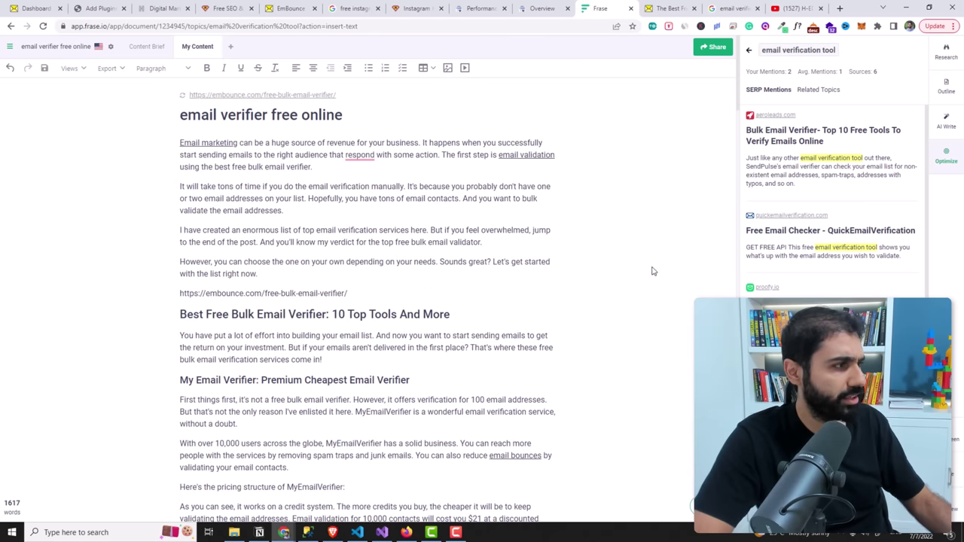
pyautogui.click(750, 50)
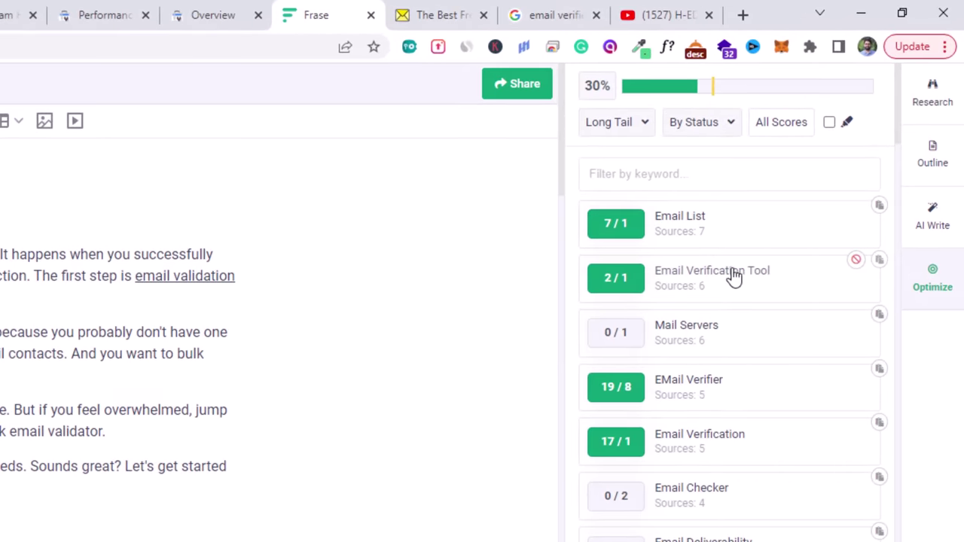
pyautogui.moveTo(616, 284)
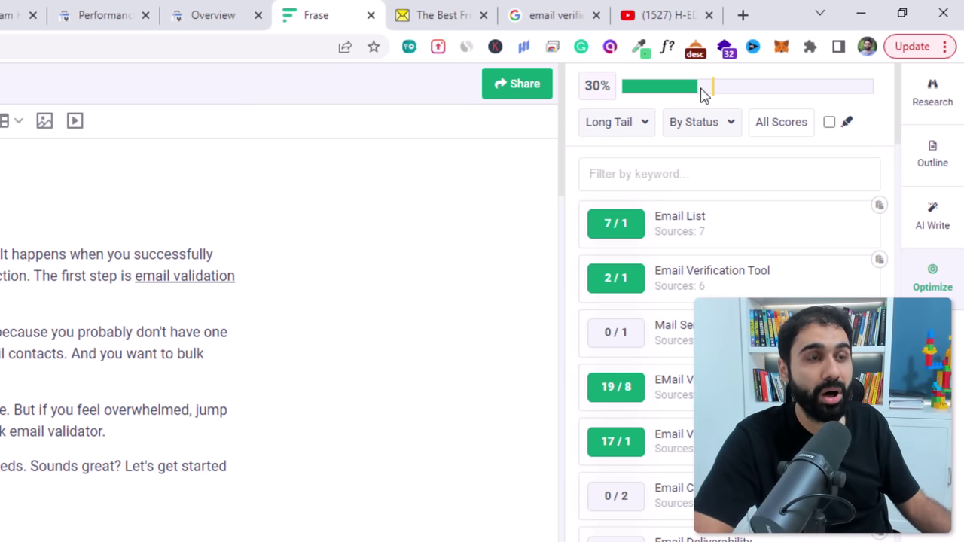
pyautogui.moveTo(713, 88)
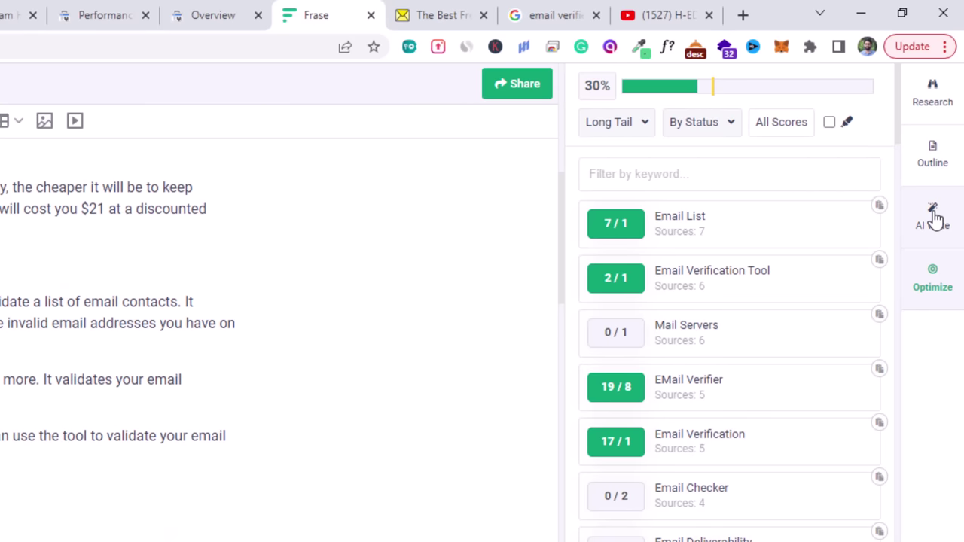
# Step: Open AI Write and begin a closing paragraph with 'email validations is' for AI to continue
pyautogui.click(934, 218)
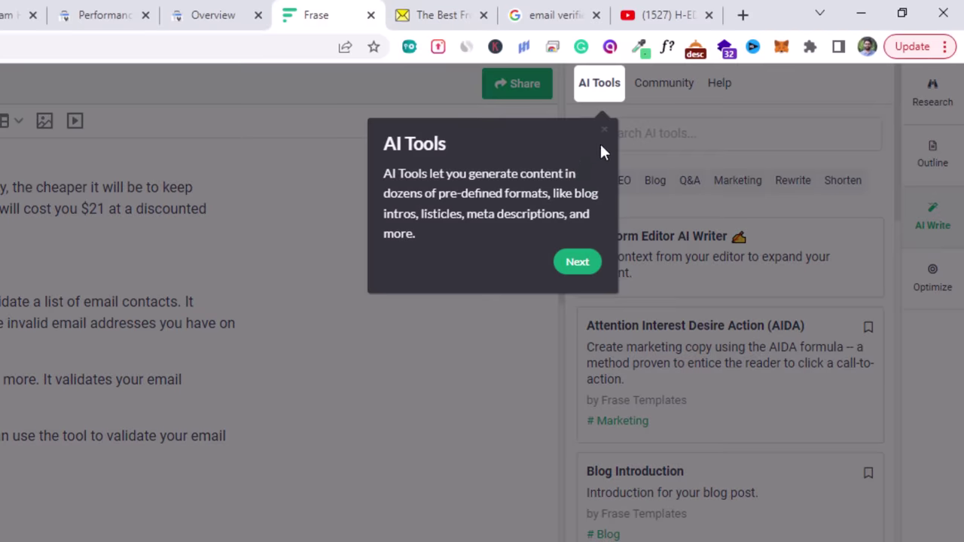
pyautogui.click(604, 130)
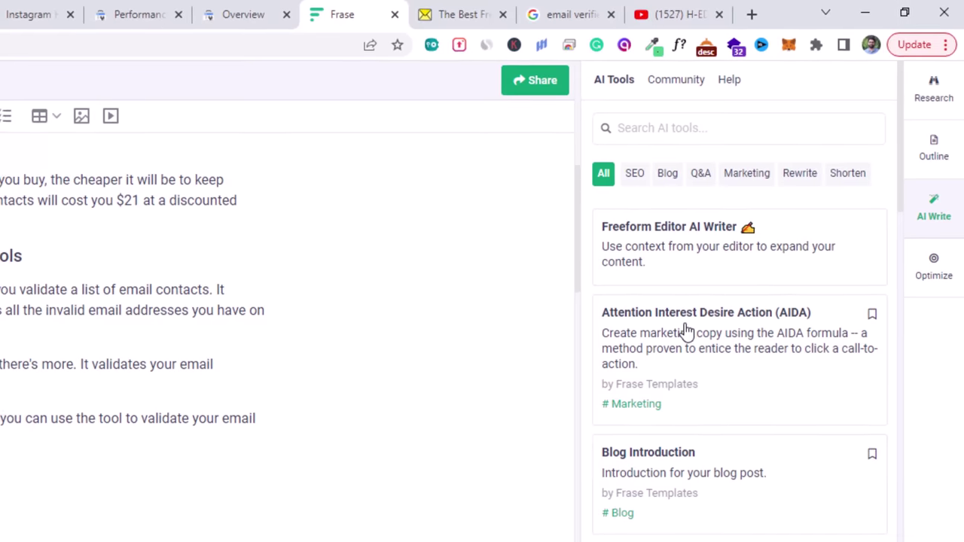
pyautogui.scroll(-4, 708, 274)
pyautogui.scroll(-5, 759, 224)
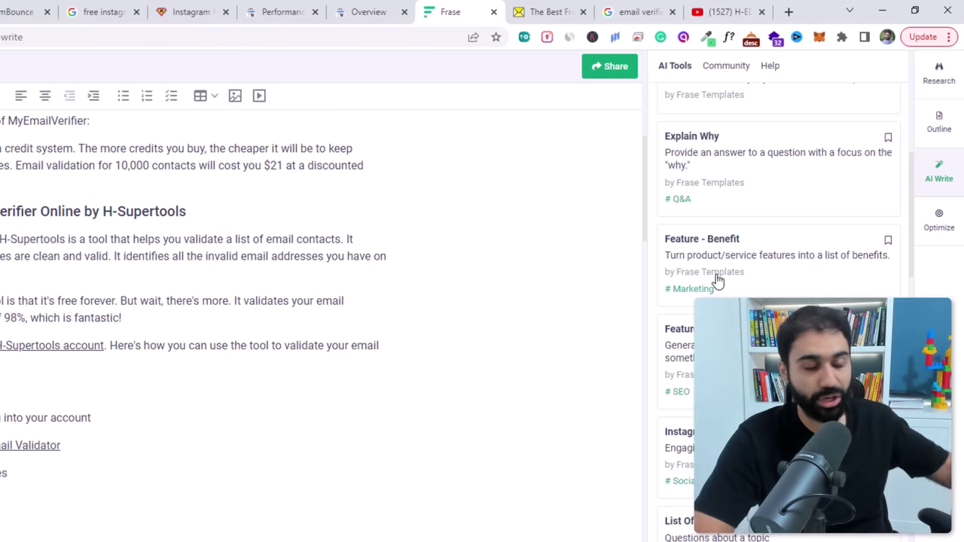
pyautogui.scroll(-5, 723, 275)
pyautogui.scroll(10, 591, 265)
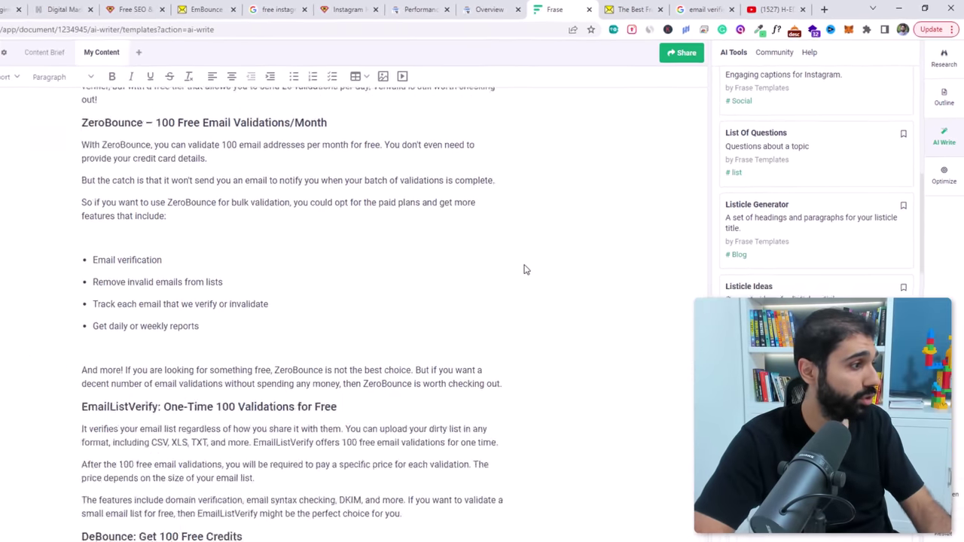
pyautogui.scroll(-15, 525, 270)
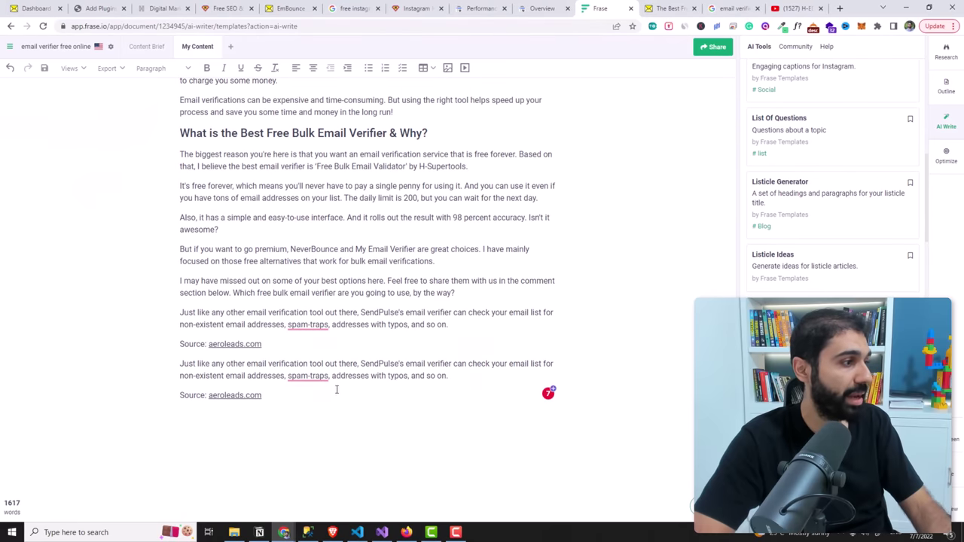
pyautogui.click(334, 392)
pyautogui.press('Return')
pyautogui.press('Return')
pyautogui.press('Return')
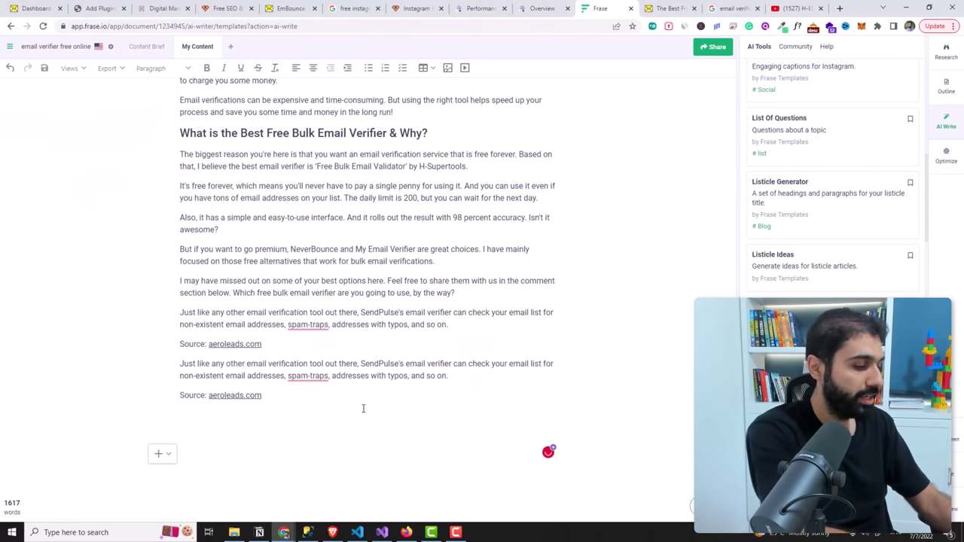
pyautogui.write('email validations ')
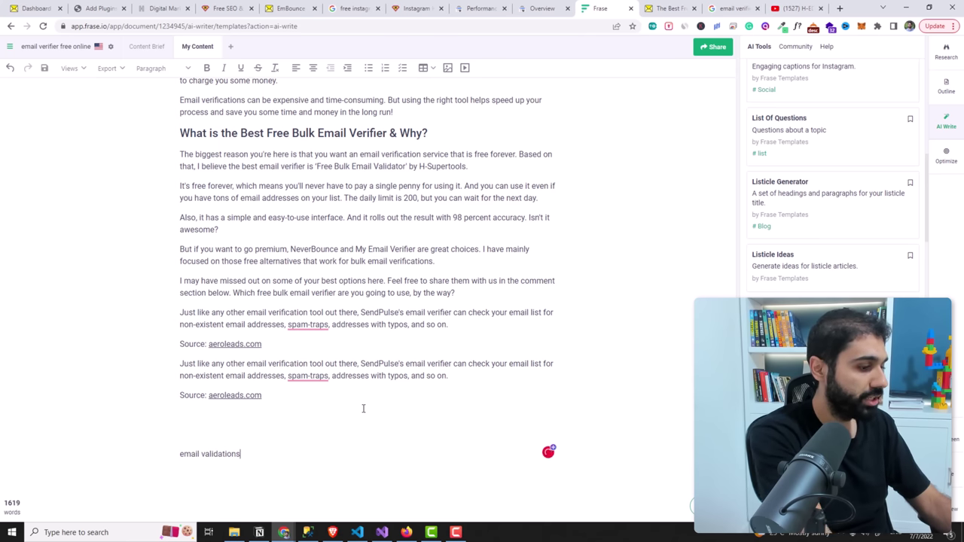
pyautogui.write('is')
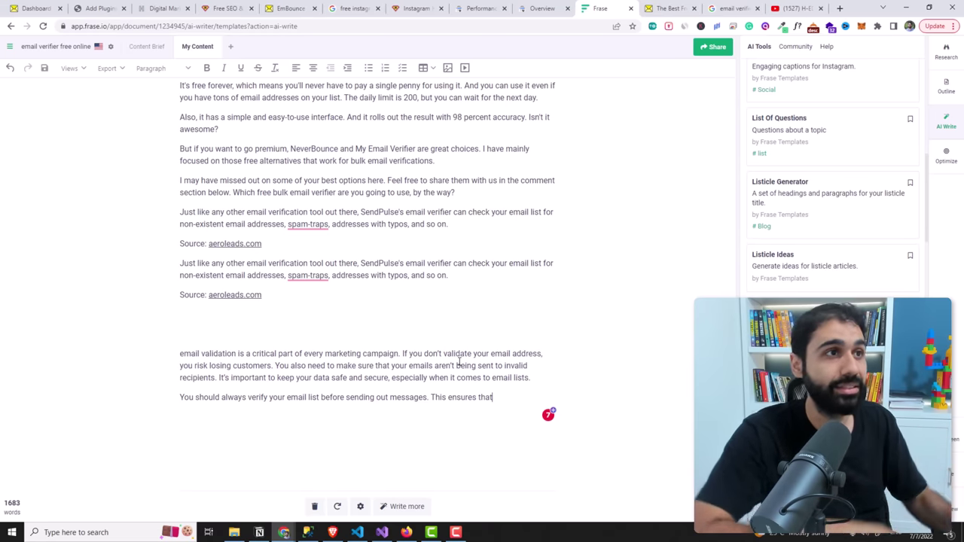
# Step: Generate a paragraph on 'what is email validation' with a 125-word maximum in H-supertools' Content Generator and select it
pyautogui.click(202, 13)
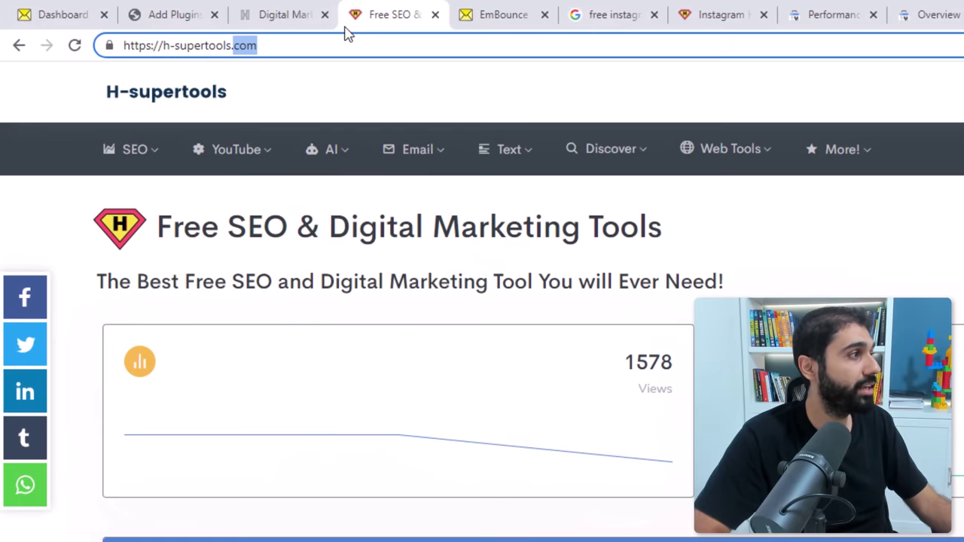
pyautogui.moveTo(323, 149)
pyautogui.click(358, 212)
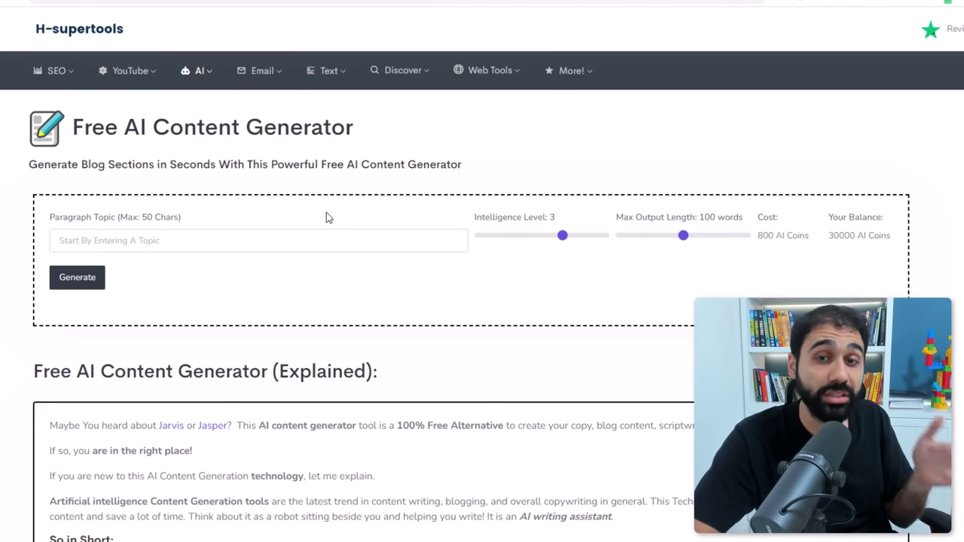
pyautogui.click(314, 238)
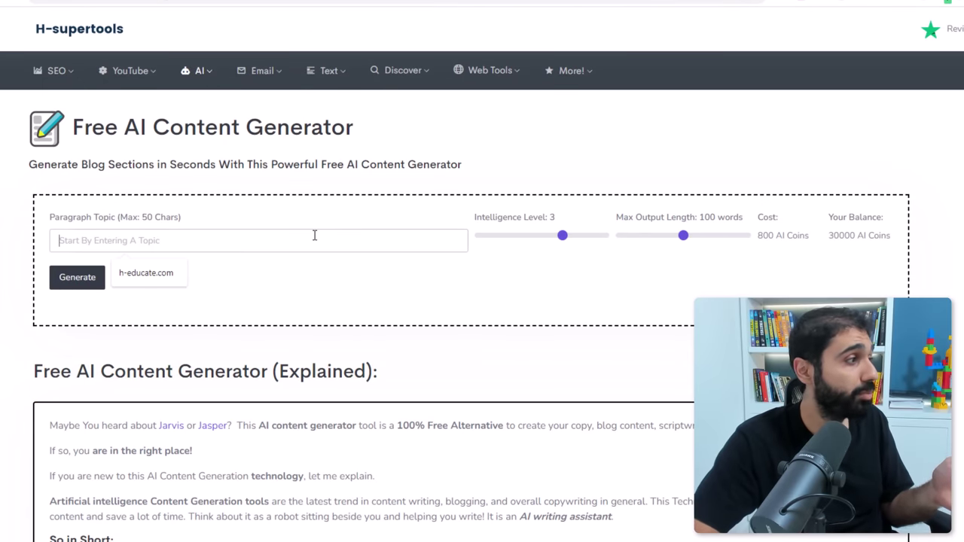
pyautogui.click(386, 277)
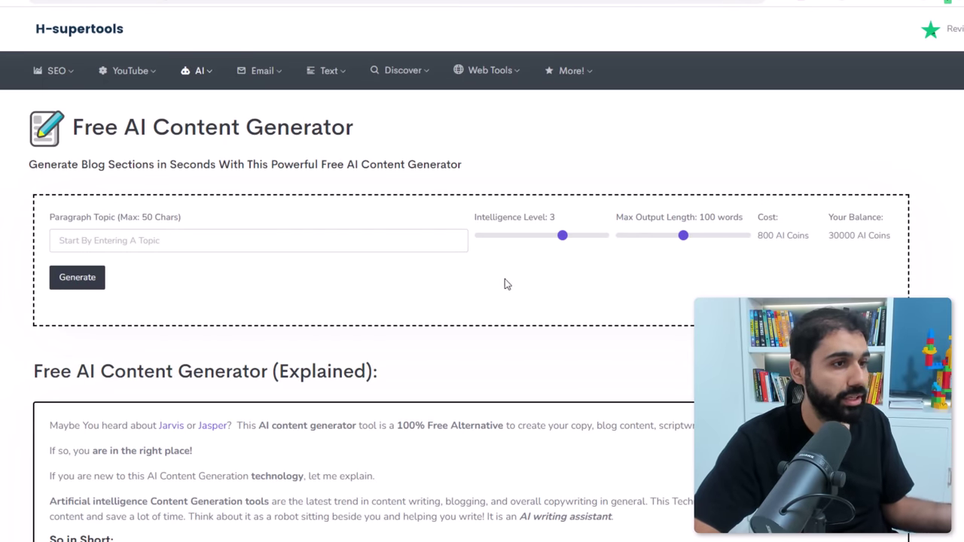
pyautogui.write('what is email validation')
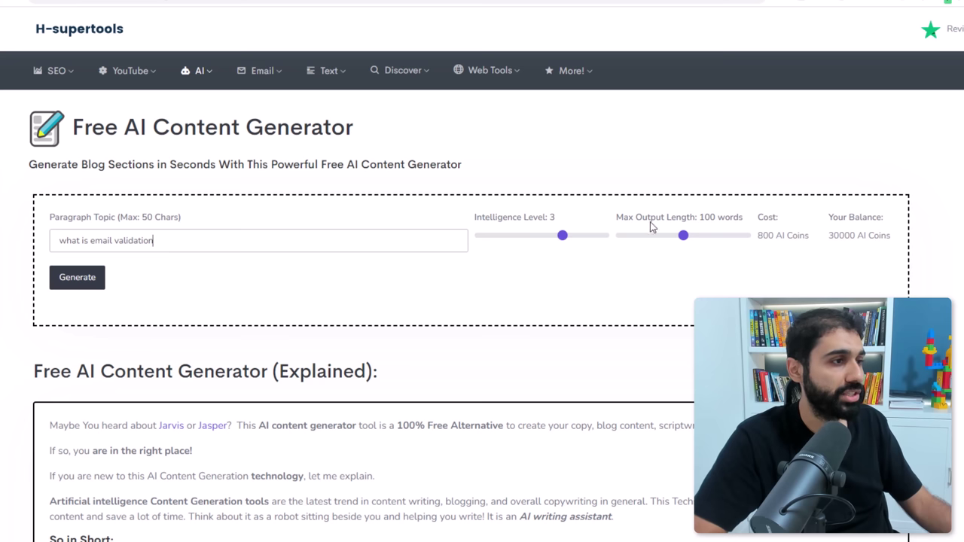
pyautogui.moveTo(683, 241); pyautogui.dragTo(712, 241)
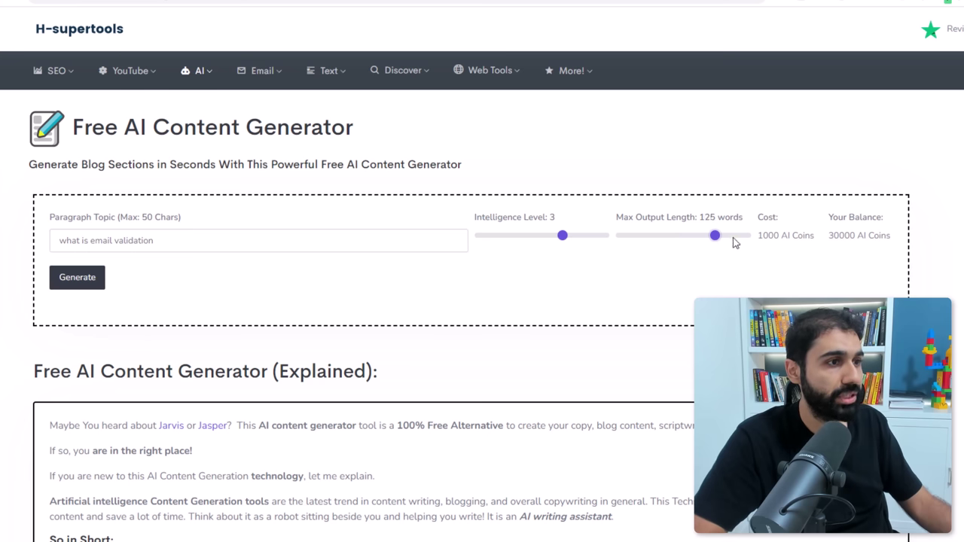
pyautogui.click(80, 285)
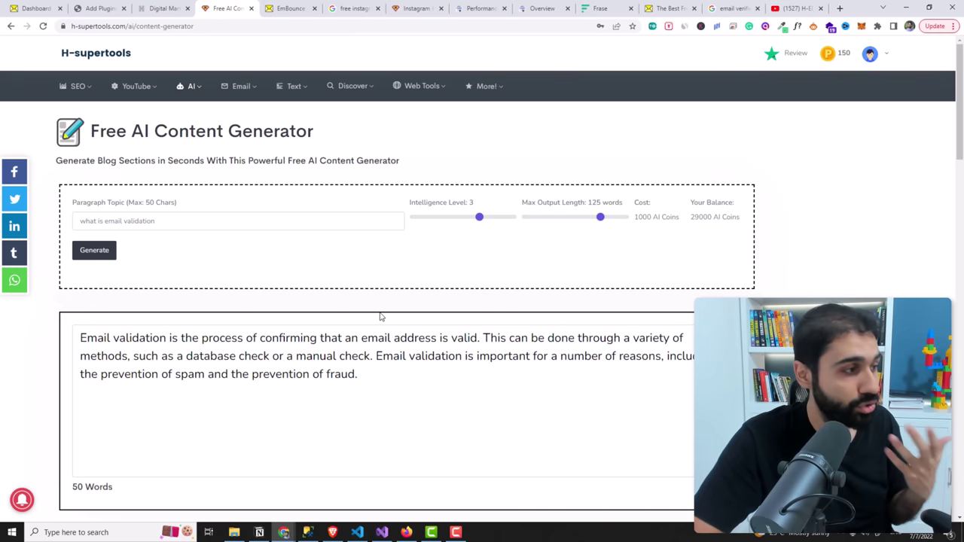
pyautogui.moveTo(392, 379); pyautogui.dragTo(11, 331)
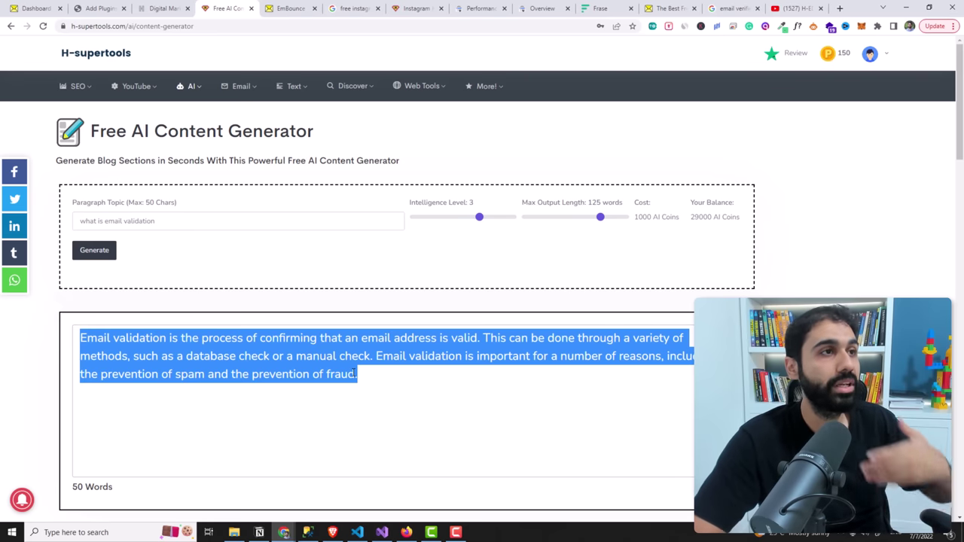
pyautogui.click(621, 7)
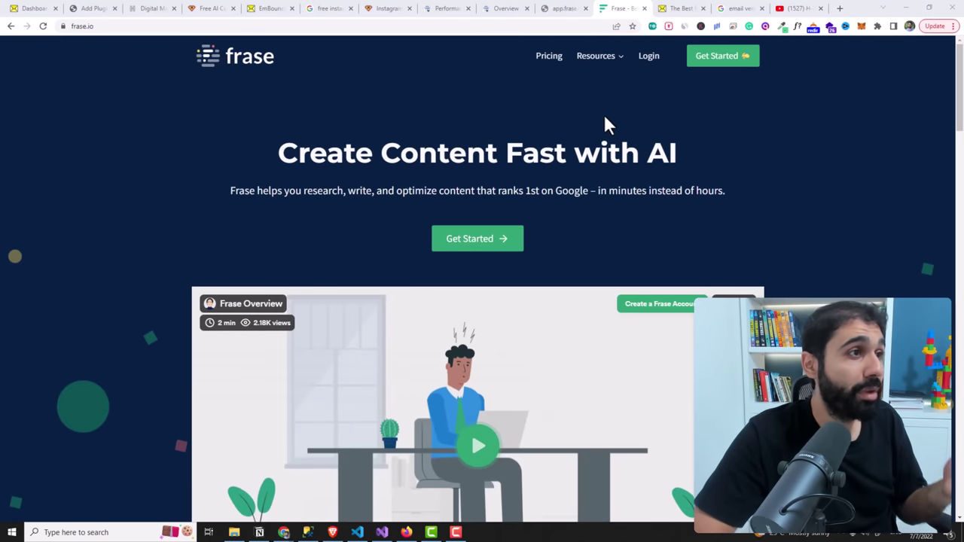
# Step: Review Frase's pricing, noting Basic at $44.99/mo and Team at $114.99/mo, then move to H-supertools
pyautogui.click(554, 64)
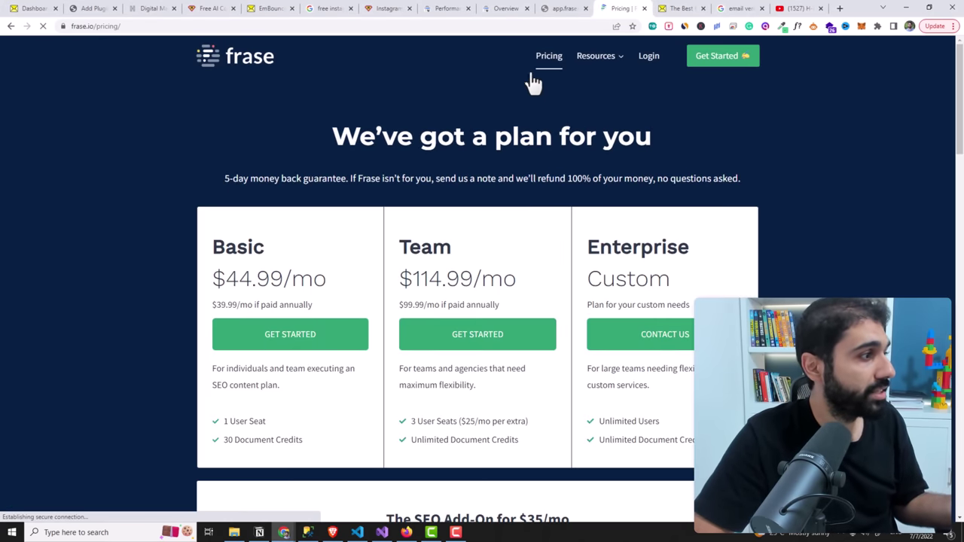
pyautogui.scroll(-1, 301, 166)
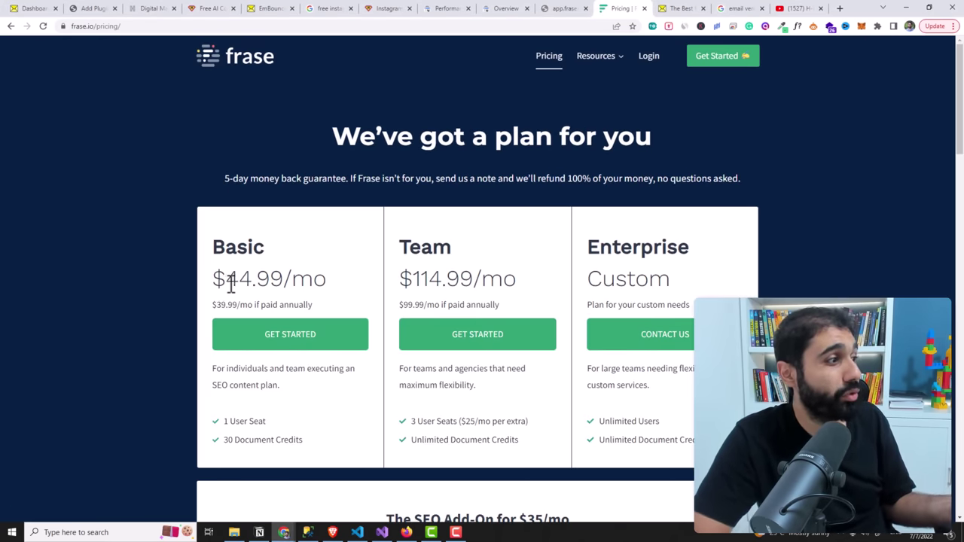
pyautogui.moveTo(230, 278); pyautogui.dragTo(338, 270)
pyautogui.click(338, 270)
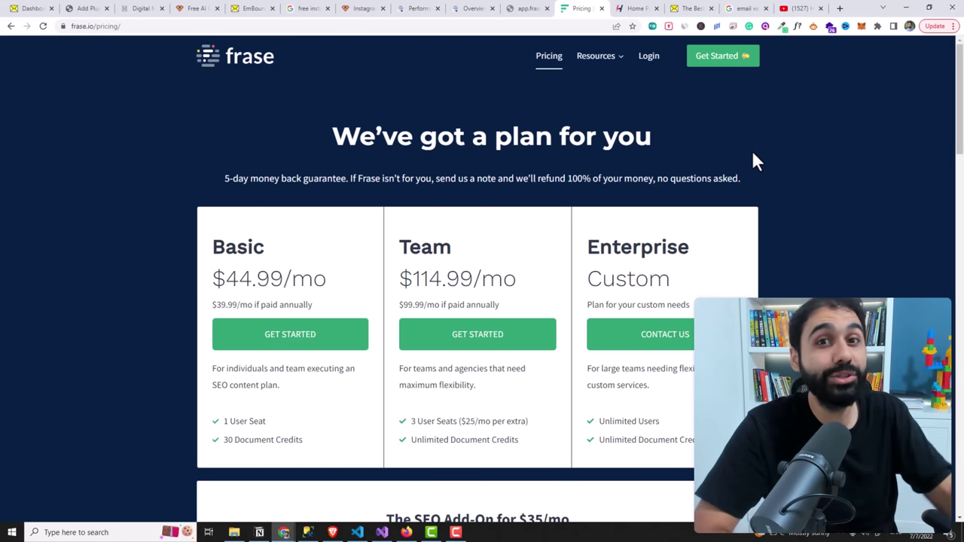
pyautogui.click(637, 9)
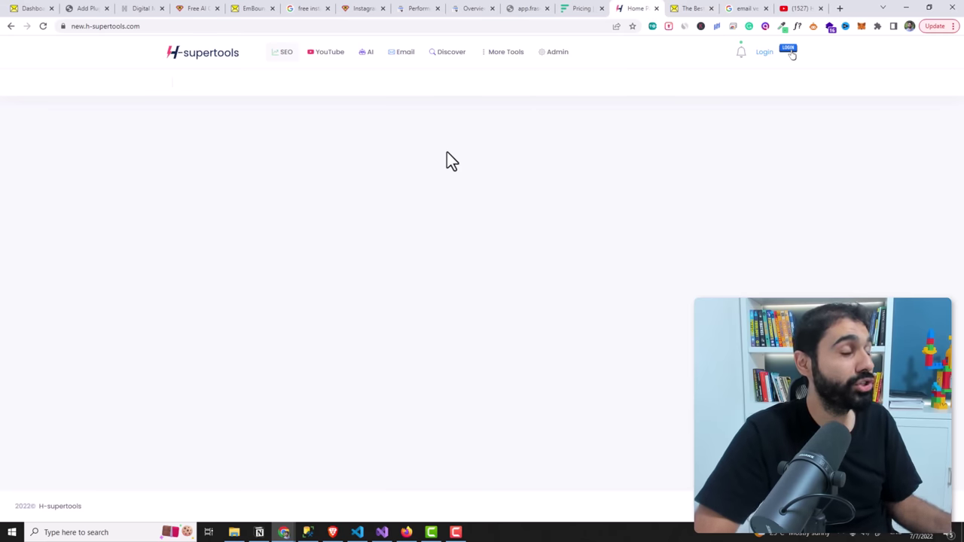
# Step: Go to H-supertools' Free Keyword Tool page from the SEO menu
pyautogui.click(287, 85)
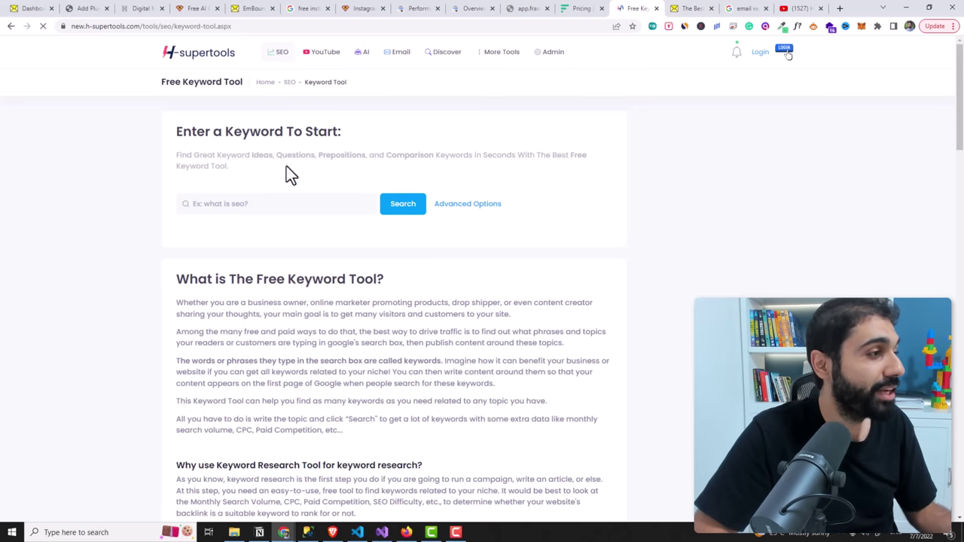